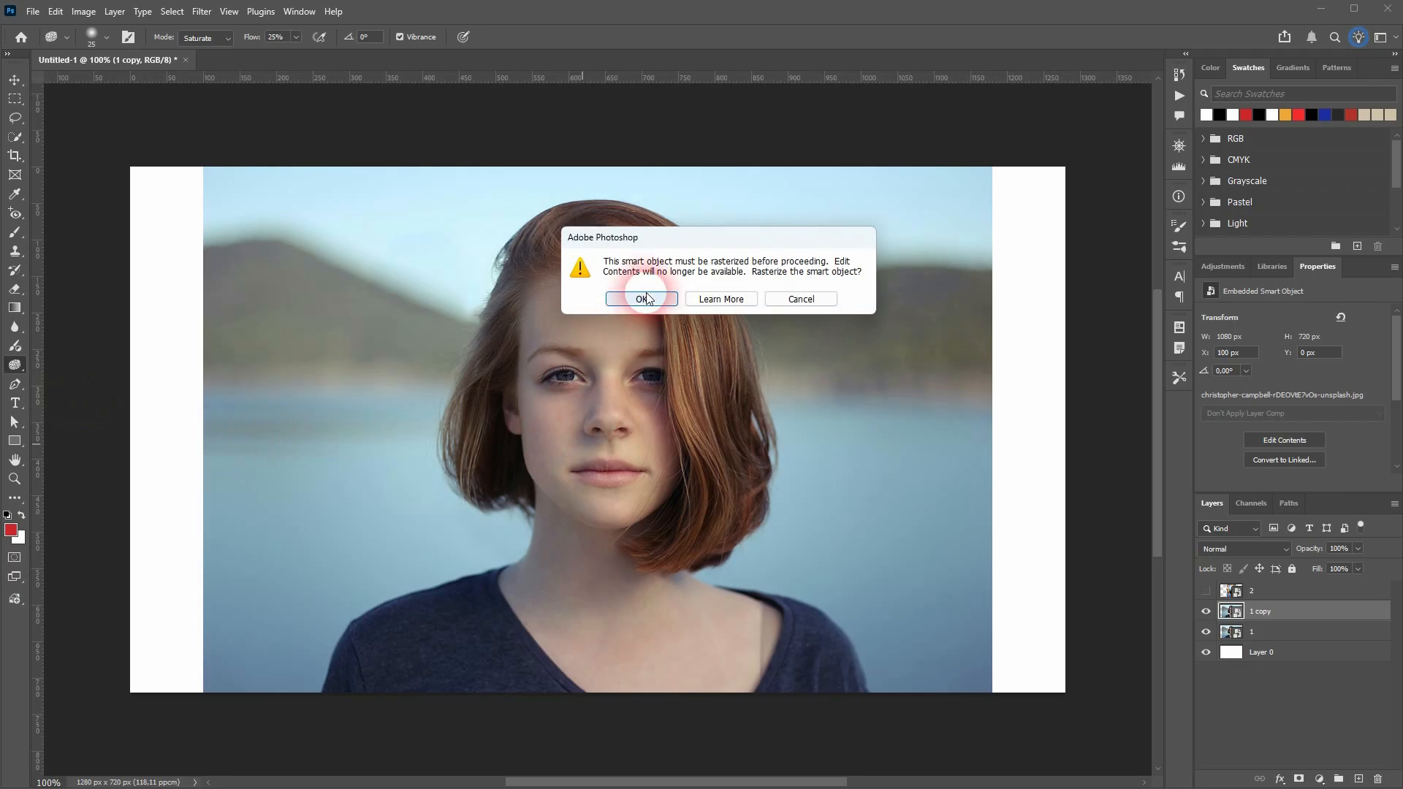
Step: Rasterize the 1 copy layer and set the Sponge tool to Saturate mode with 19% flow
click(642, 299)
drag(596, 474, 603, 488)
scroll(595, 479, up, 6)
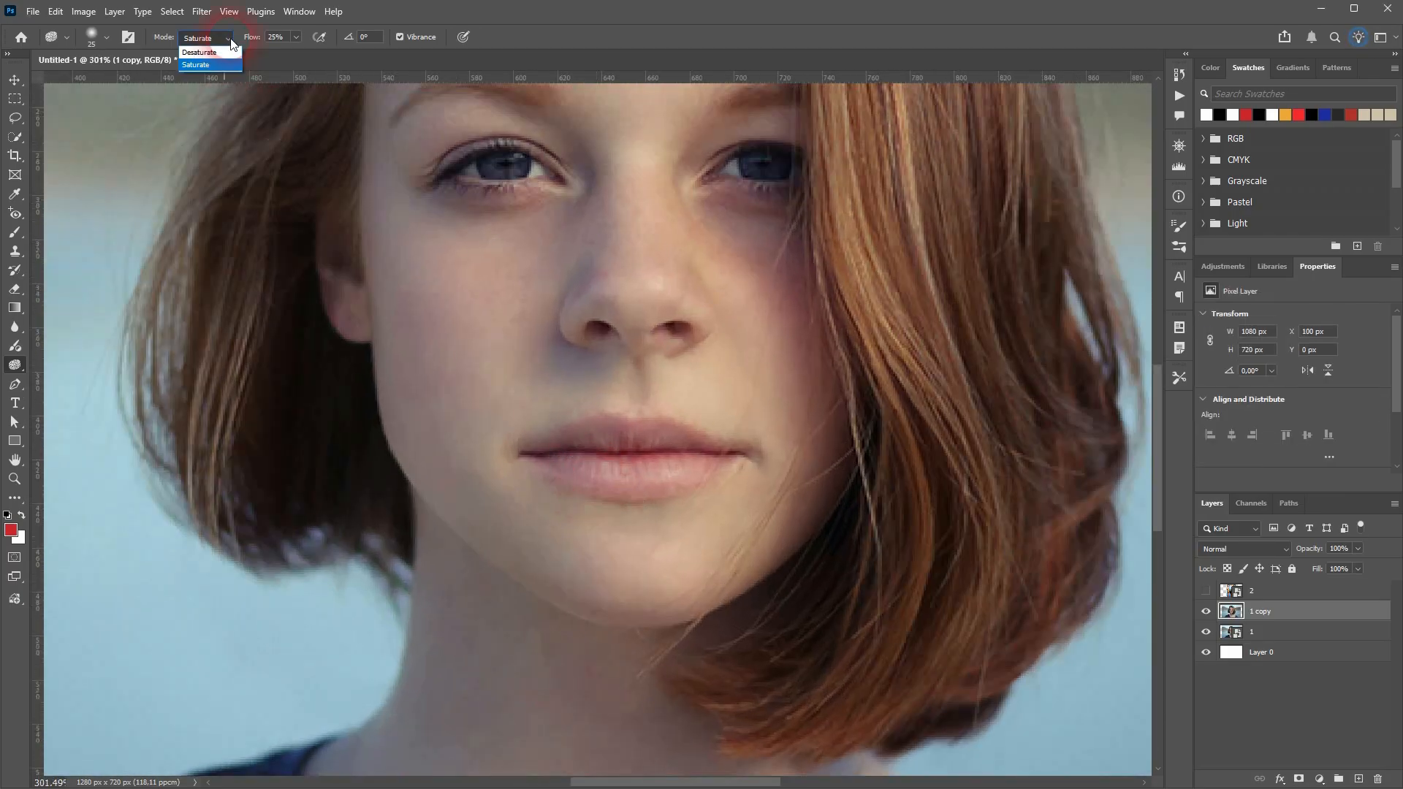
click(227, 63)
click(358, 62)
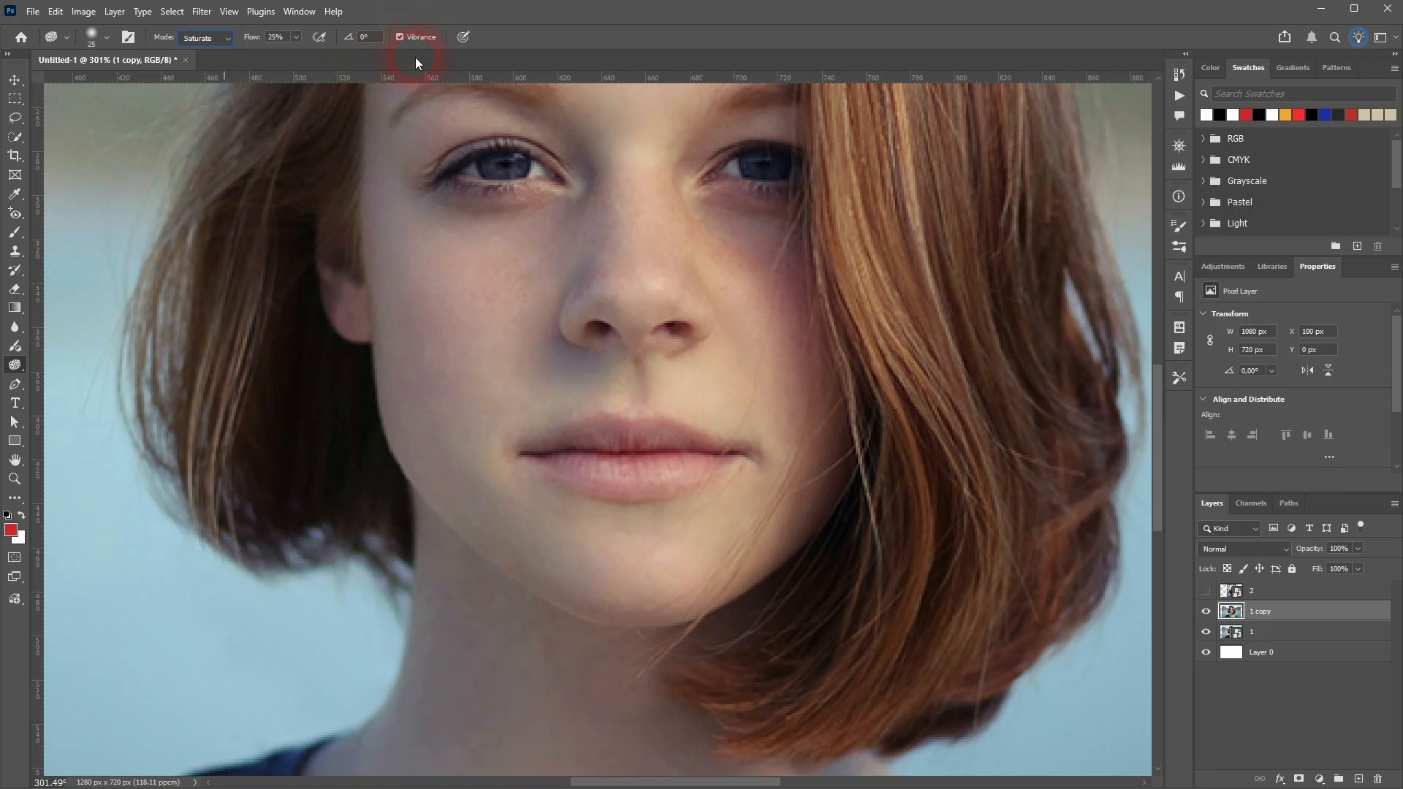
click(296, 38)
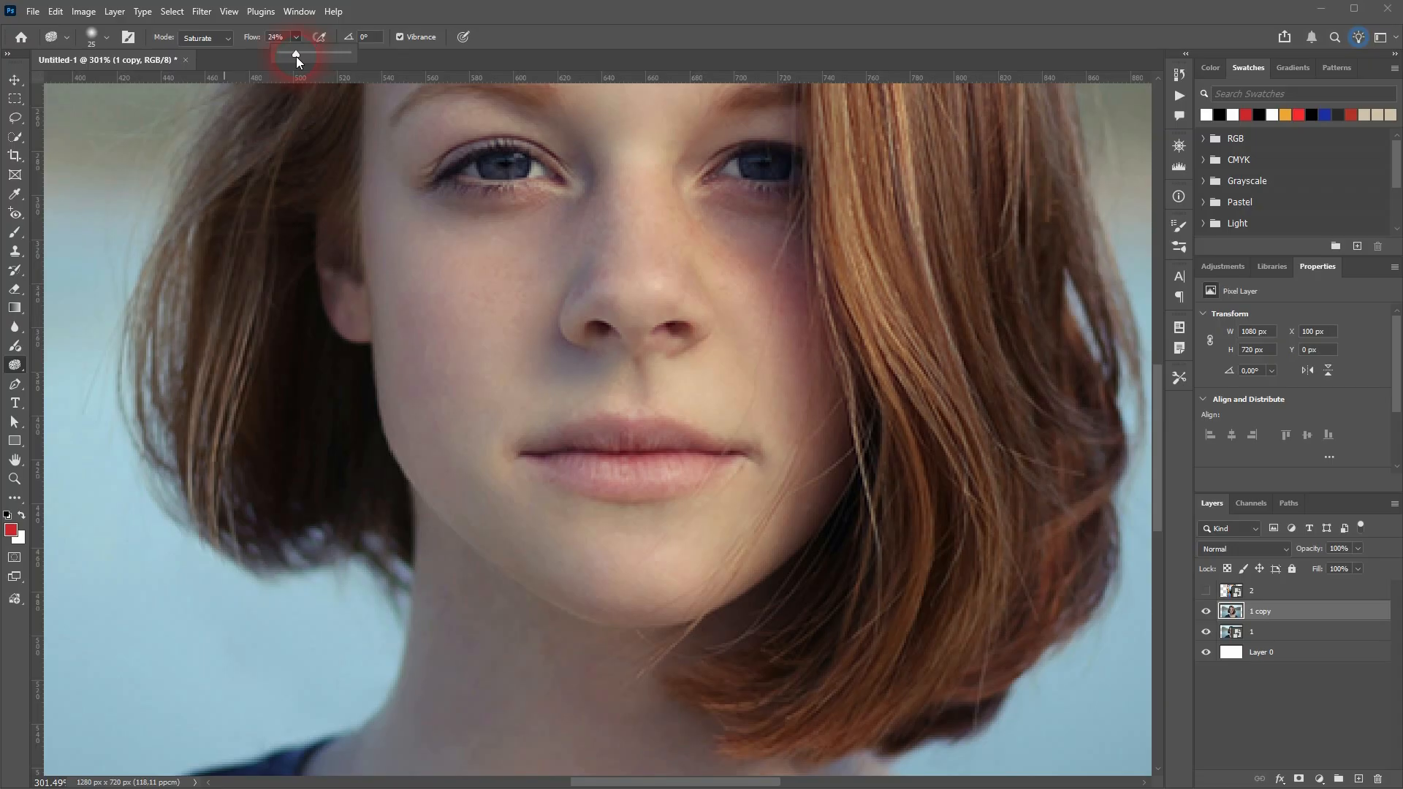
click(637, 32)
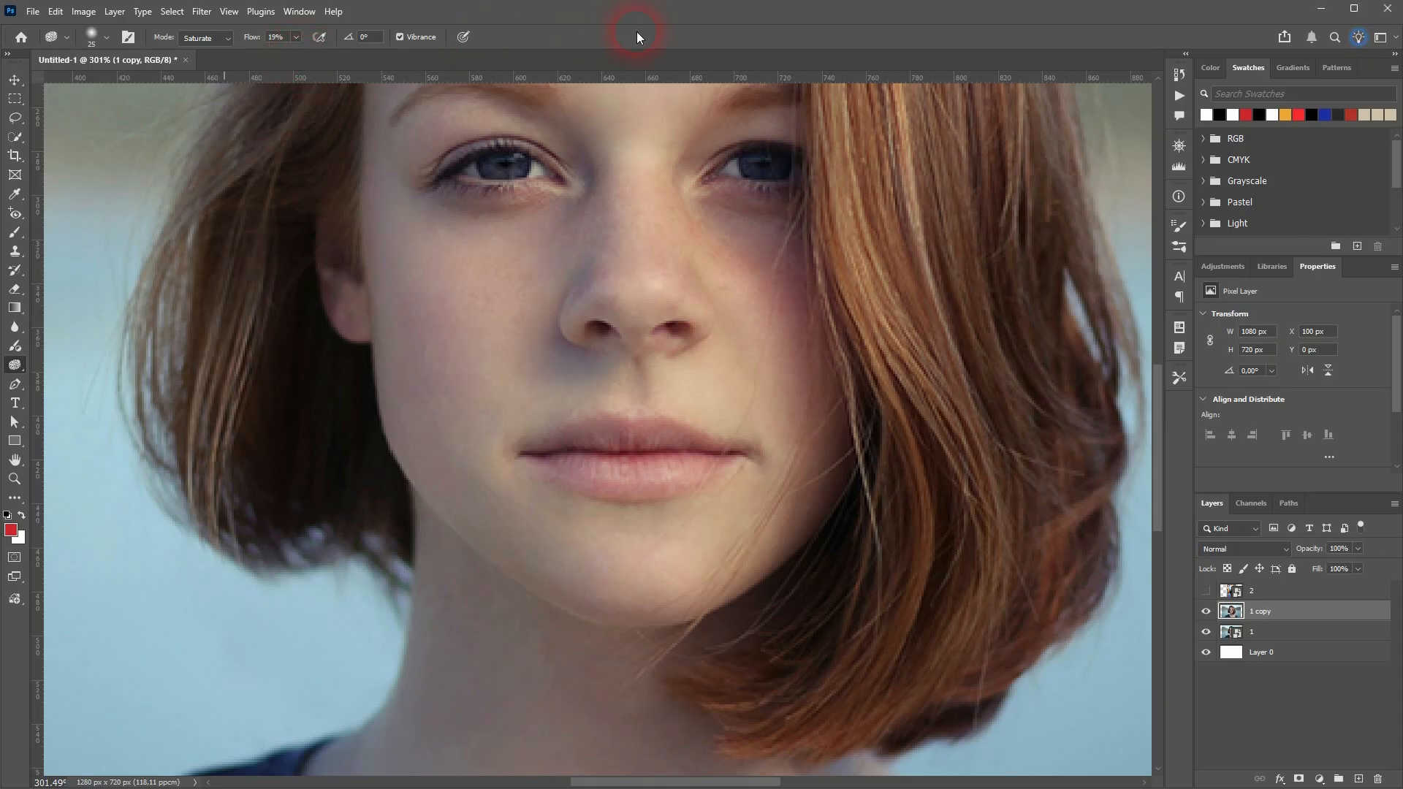
Step: Saturate the woman's lips with the Sponge tool on the 1 copy layer
mouse_move(607, 482)
mouse_down()
mouse_move(636, 507)
mouse_move(567, 475)
mouse_move(669, 488)
mouse_move(717, 467)
mouse_move(656, 459)
mouse_move(580, 463)
mouse_move(730, 476)
mouse_up()
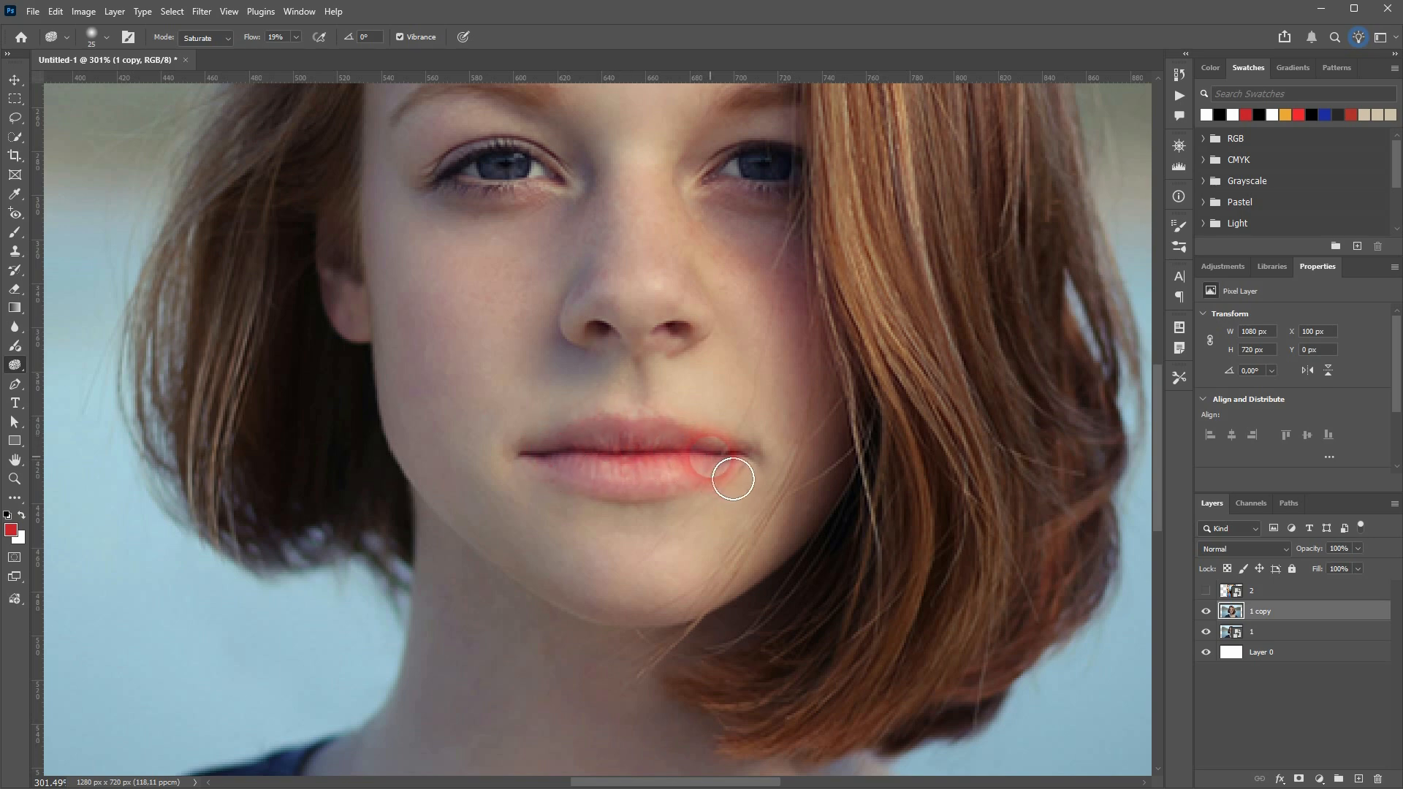
scroll(720, 474, down, 1)
scroll(720, 473, down, 5)
scroll(827, 492, up, 1)
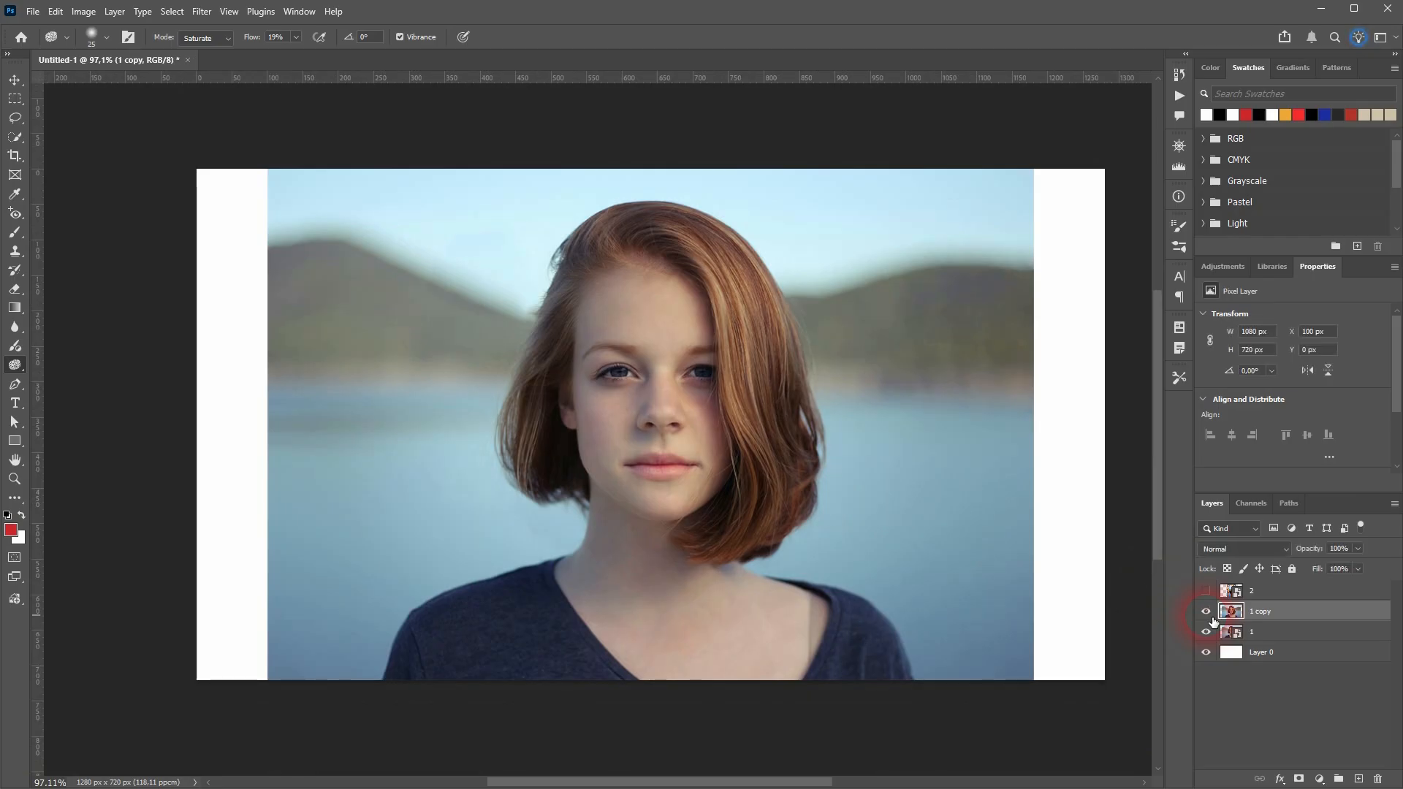
Step: Saturate both of the woman's eyes using a 10 px Sponge brush
scroll(660, 375, up, 1)
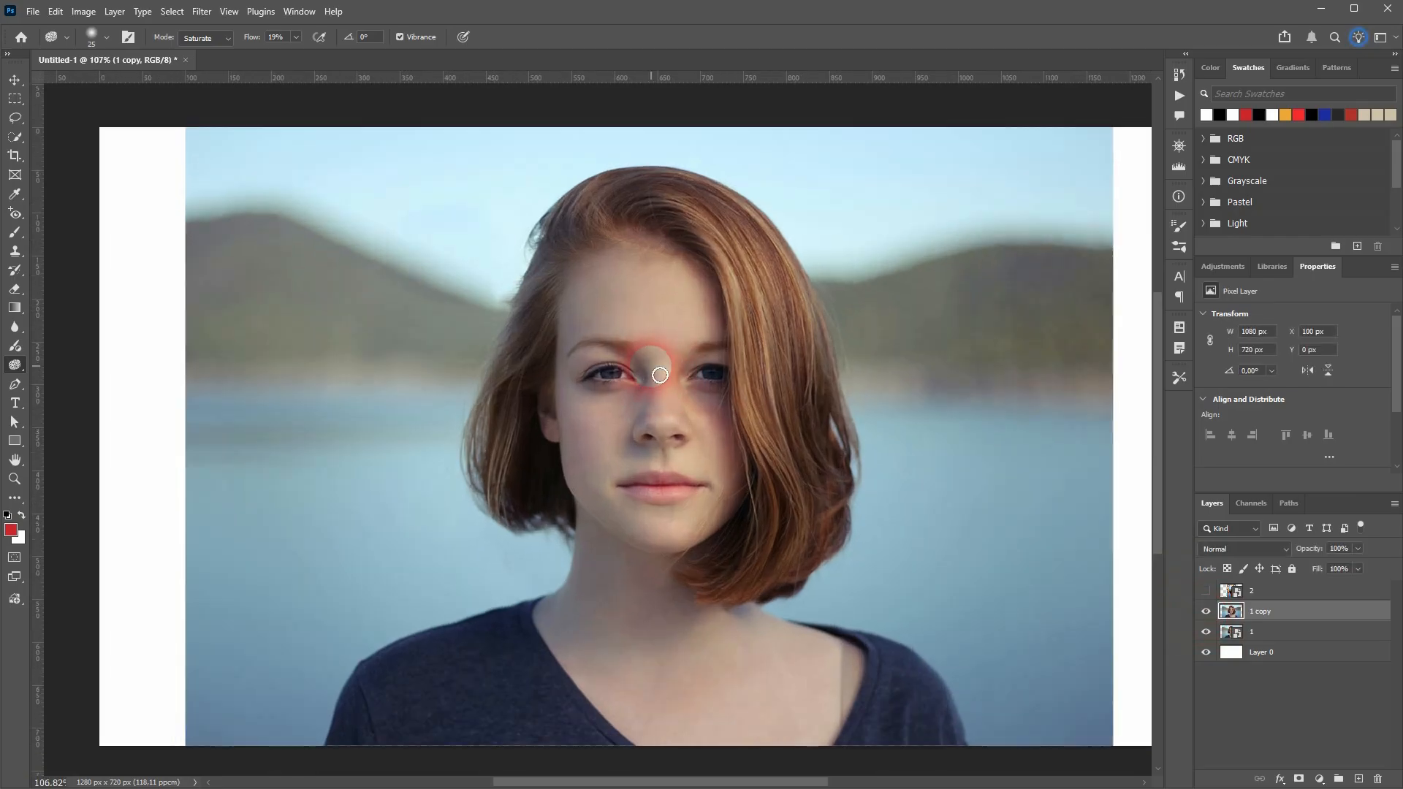
scroll(660, 375, up, 17)
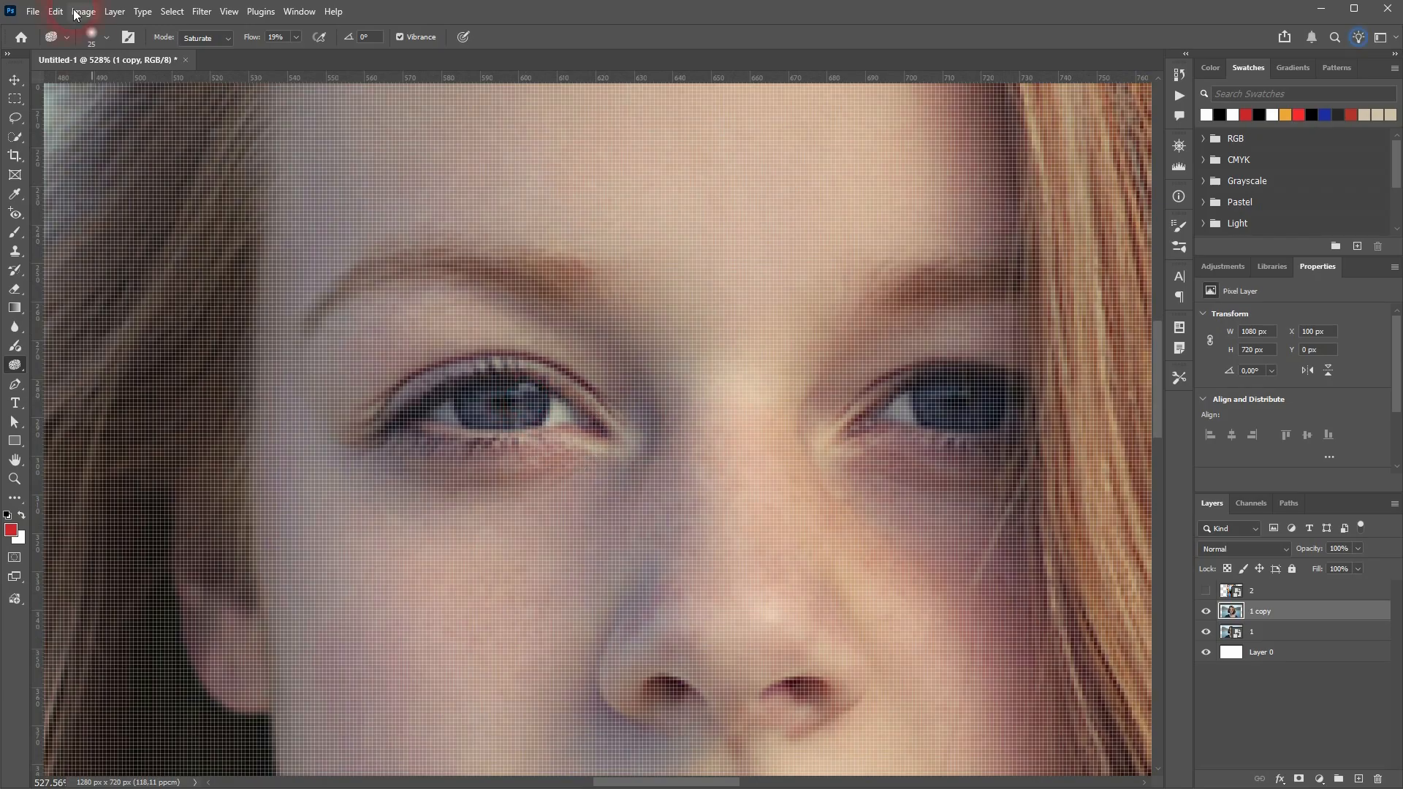
click(91, 37)
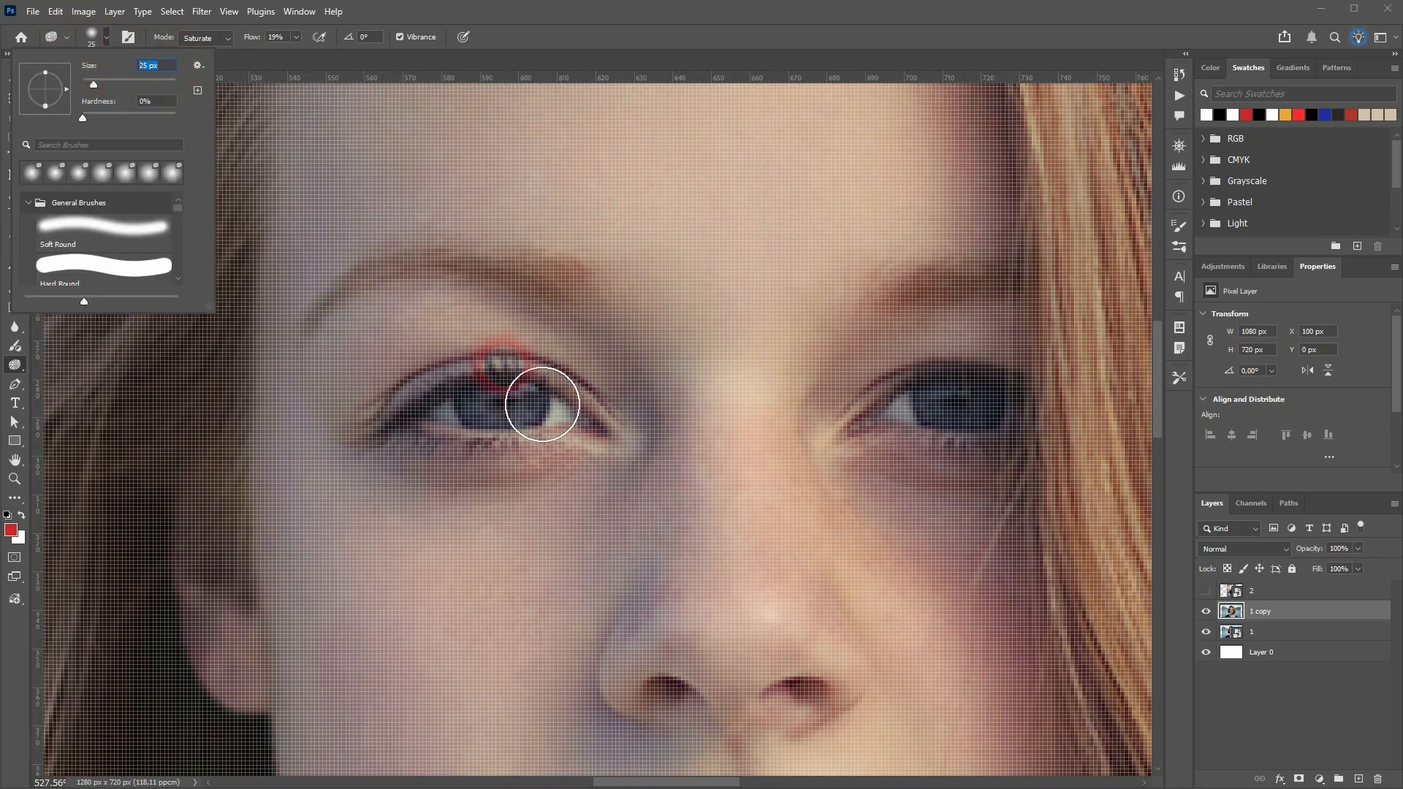
text(10)
key(Return)
mouse_move(519, 413)
mouse_down()
mouse_move(580, 436)
mouse_move(542, 411)
mouse_move(527, 430)
mouse_move(484, 429)
mouse_move(528, 413)
mouse_move(467, 429)
mouse_move(585, 435)
mouse_up()
mouse_move(943, 440)
mouse_down()
mouse_move(976, 417)
mouse_move(959, 403)
mouse_move(893, 439)
mouse_move(951, 432)
mouse_up()
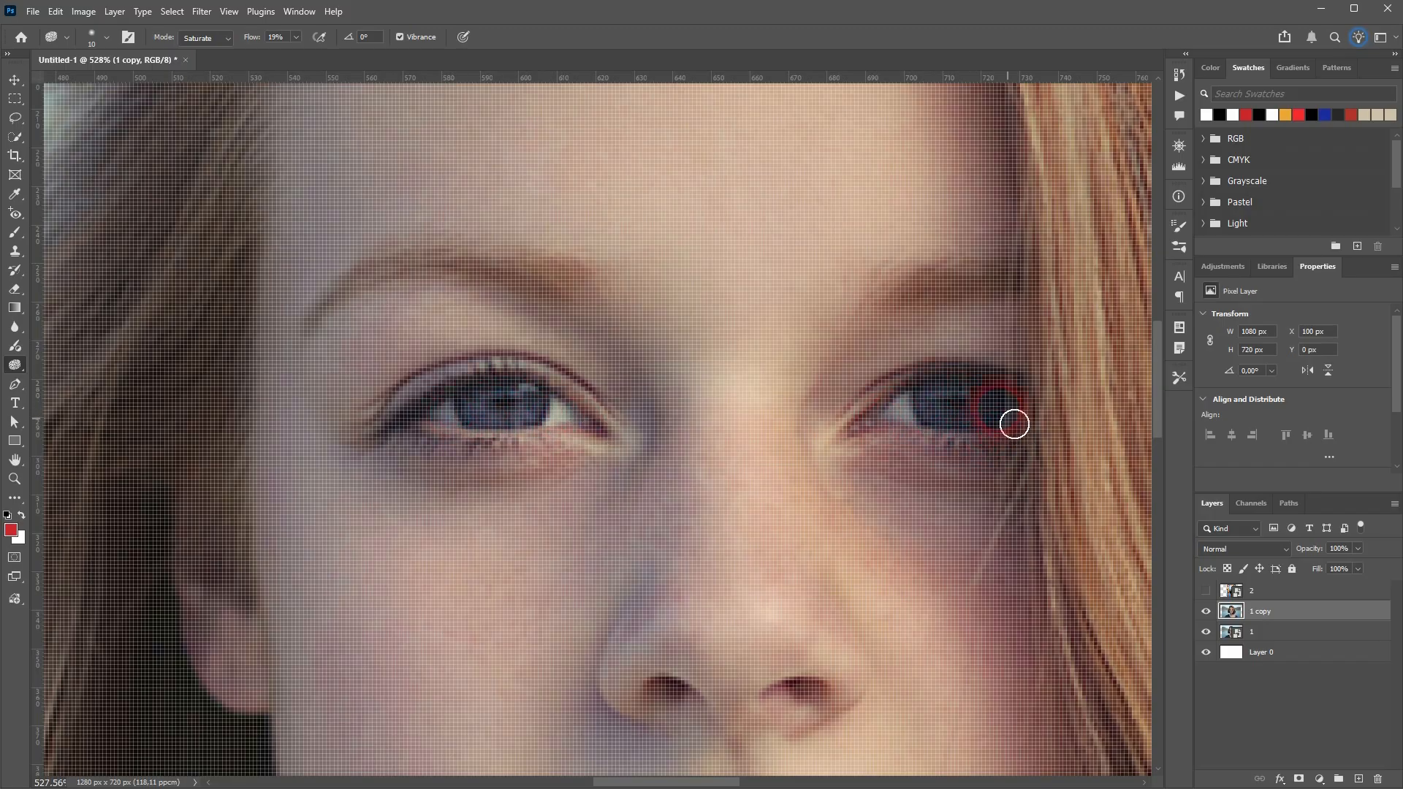
key(ctrl+0)
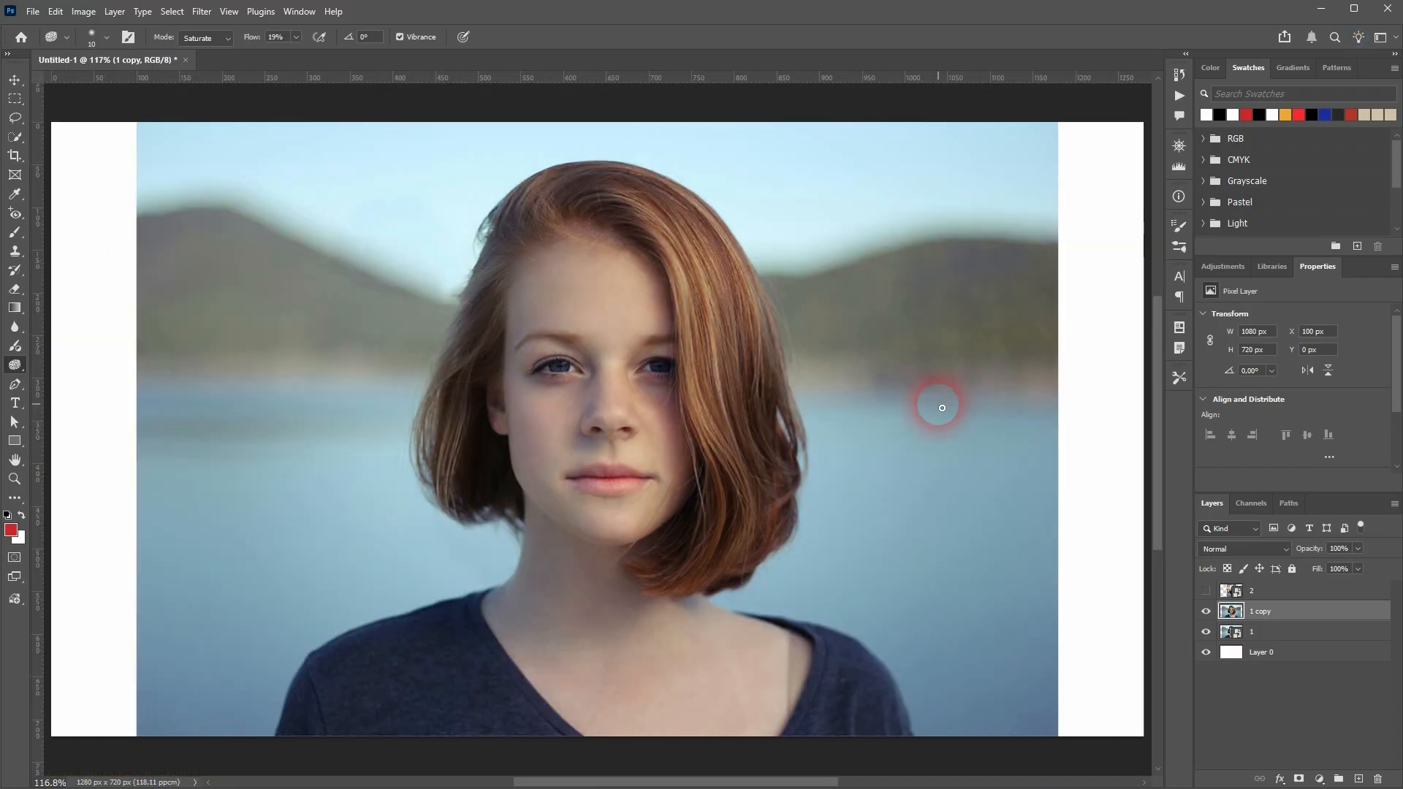
Step: Toggle the 1 copy layer's visibility to compare the saturated lips and eyes with the original
click(1210, 613)
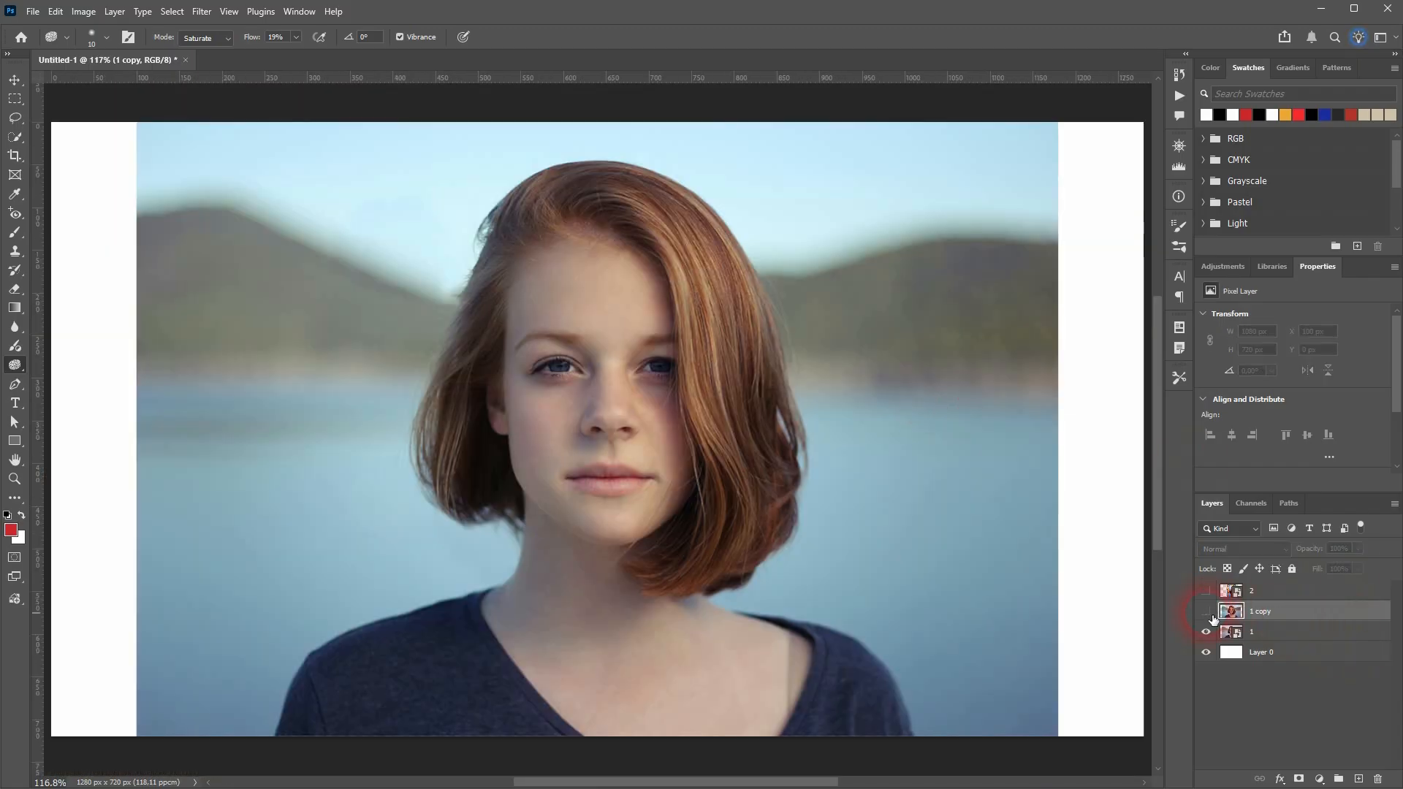
click(1208, 613)
click(1207, 612)
click(1207, 613)
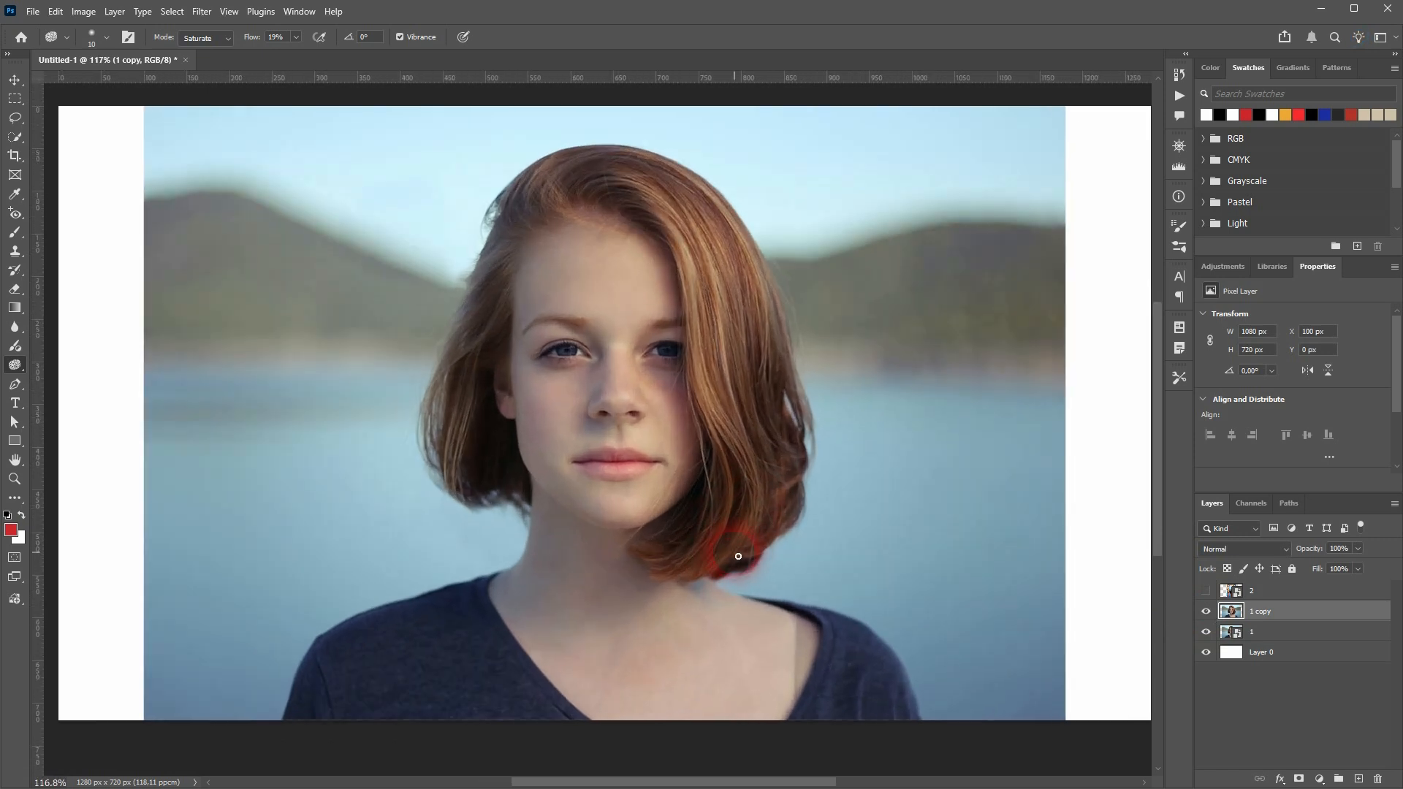
Step: Saturate the woman's dark blue shirt using a 50 px Sponge brush
click(90, 38)
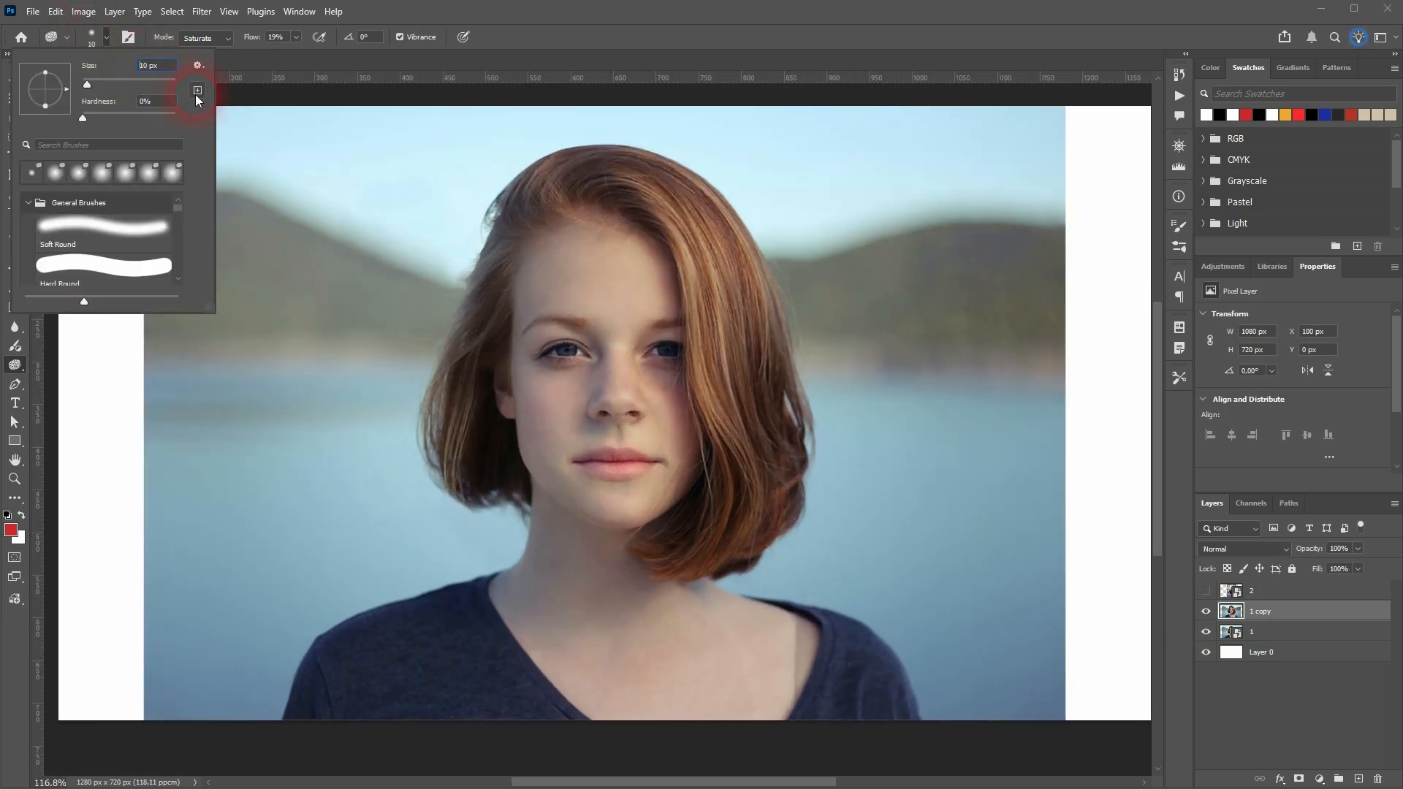
key(Return)
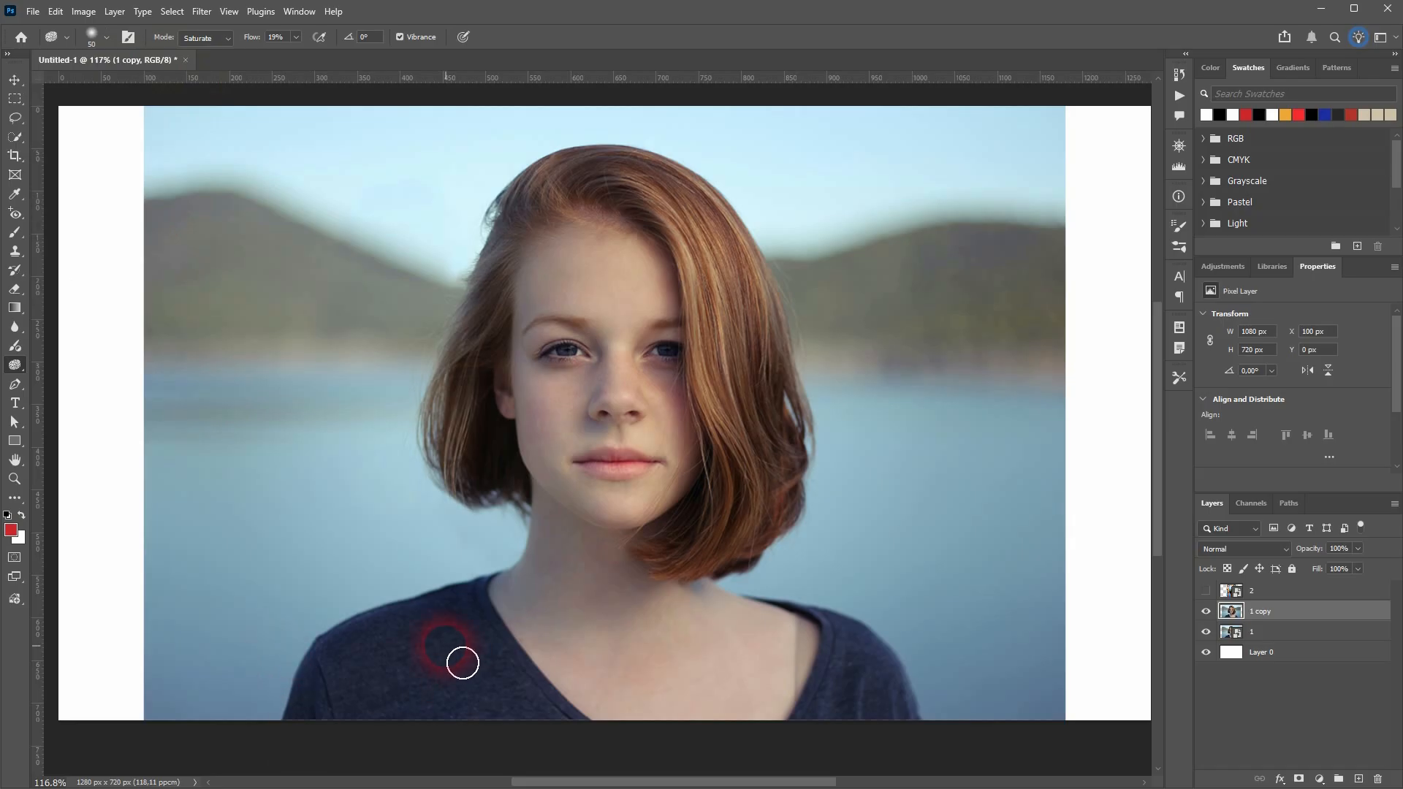
mouse_move(471, 638)
mouse_down()
mouse_move(488, 614)
mouse_move(393, 637)
mouse_move(405, 671)
mouse_up()
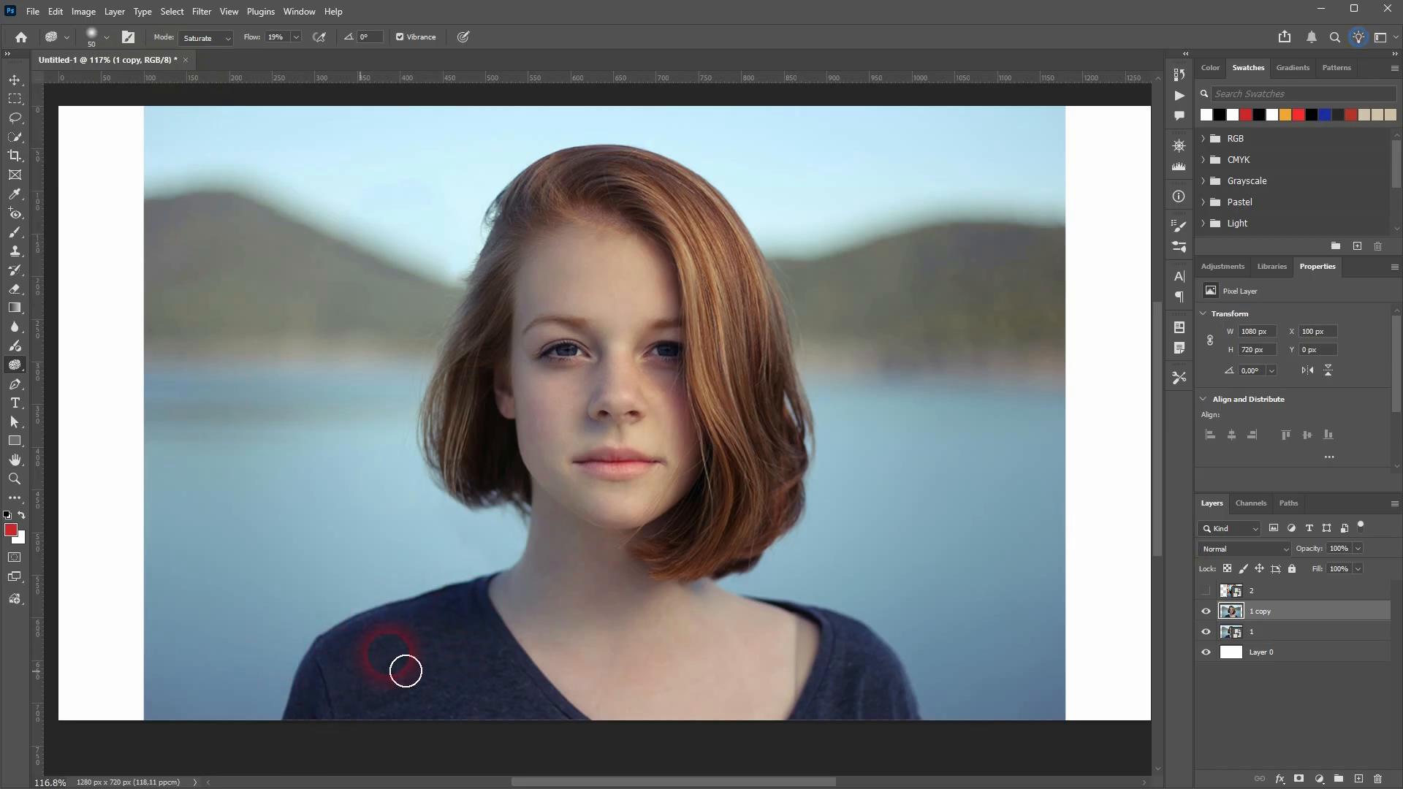
mouse_move(557, 747)
mouse_down()
mouse_move(549, 705)
mouse_move(493, 642)
mouse_up()
drag(527, 712, 473, 690)
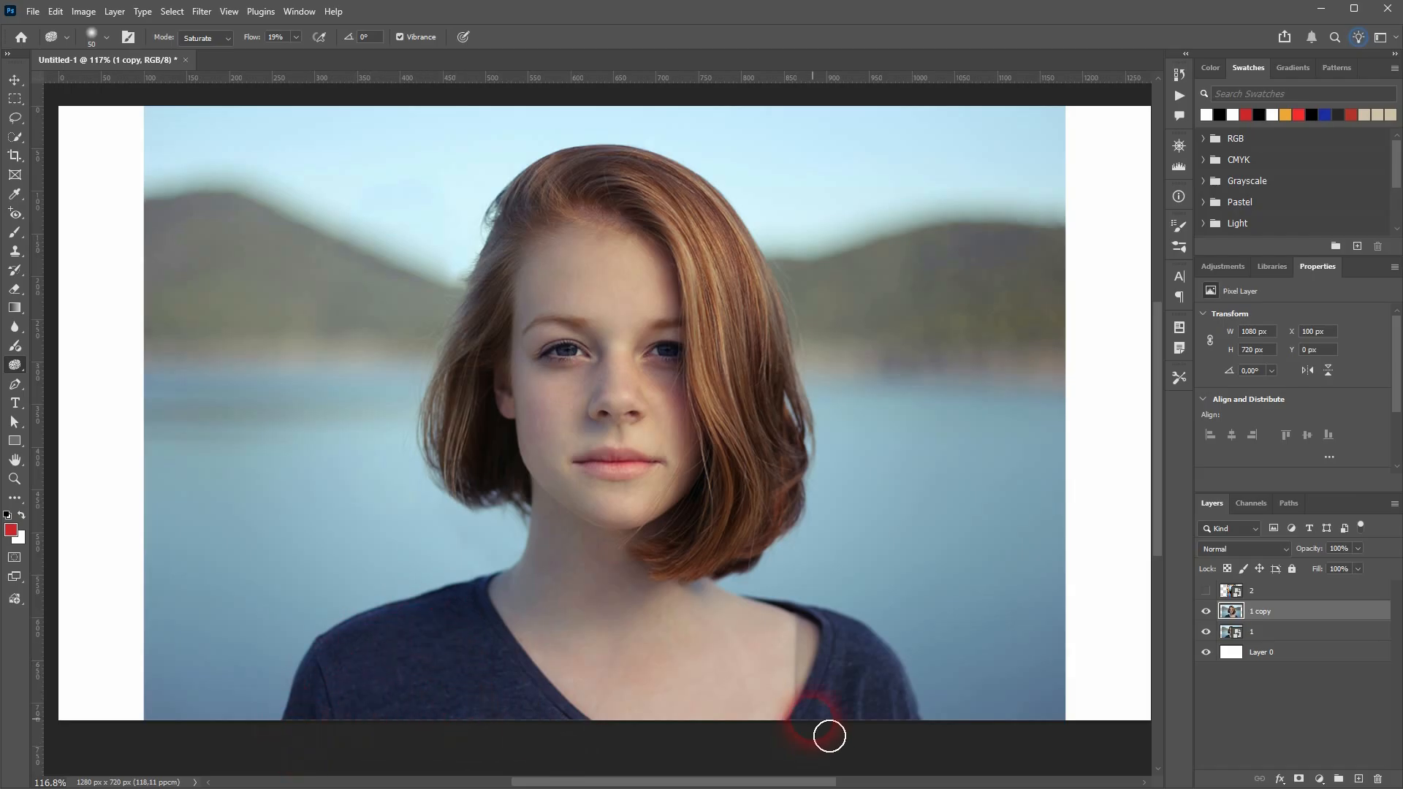
mouse_move(830, 736)
mouse_down()
mouse_move(858, 645)
mouse_move(931, 724)
mouse_move(895, 734)
mouse_move(848, 638)
mouse_move(886, 711)
mouse_move(534, 711)
mouse_move(549, 657)
mouse_move(1228, 614)
mouse_up()
Step: Toggle the 1 copy layer's visibility to compare the shirt's color with the original
click(1207, 614)
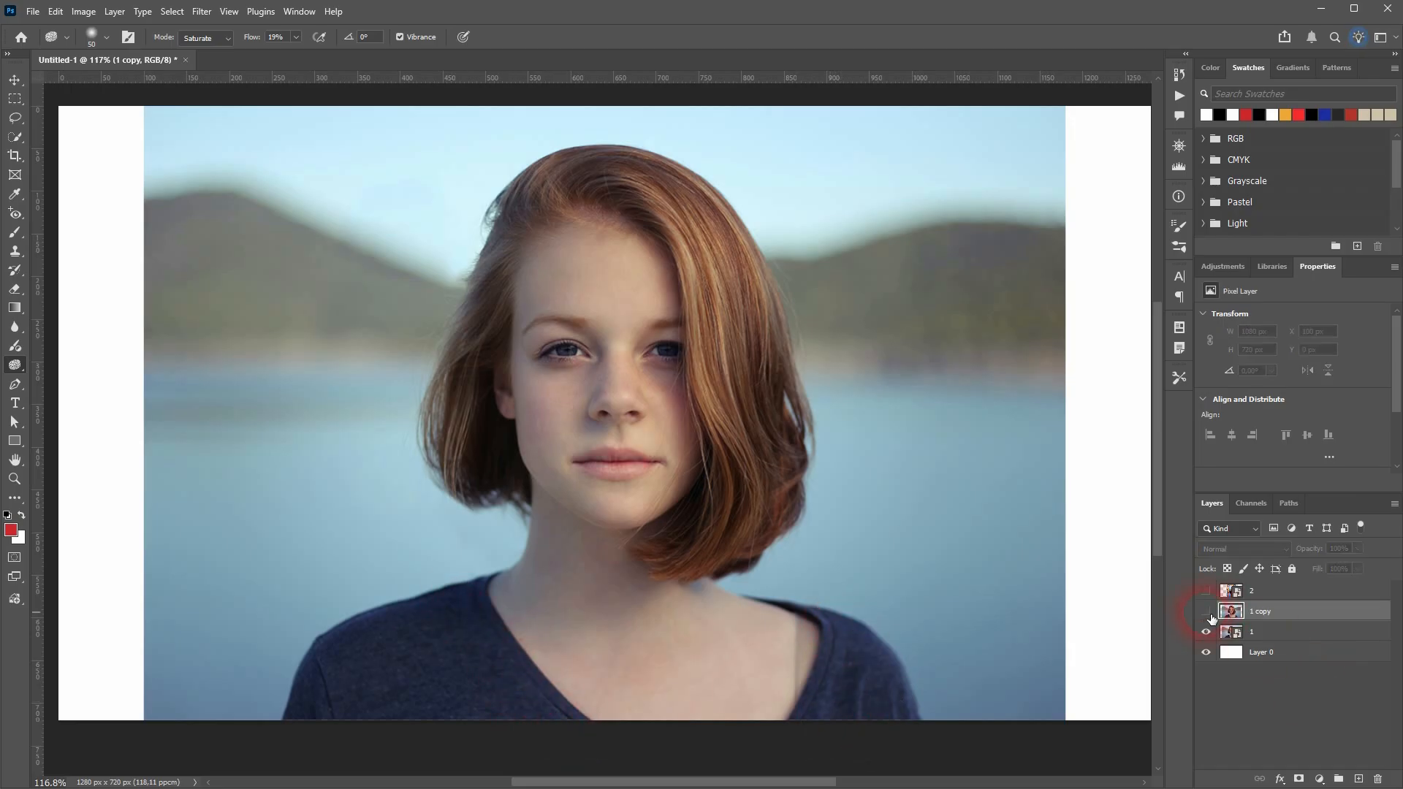
click(1207, 613)
click(1207, 613)
click(1208, 612)
Step: Saturate the woman's hair on both sides of her face with the 50 px Sponge brush
scroll(760, 491, down, 5)
scroll(757, 492, up, 3)
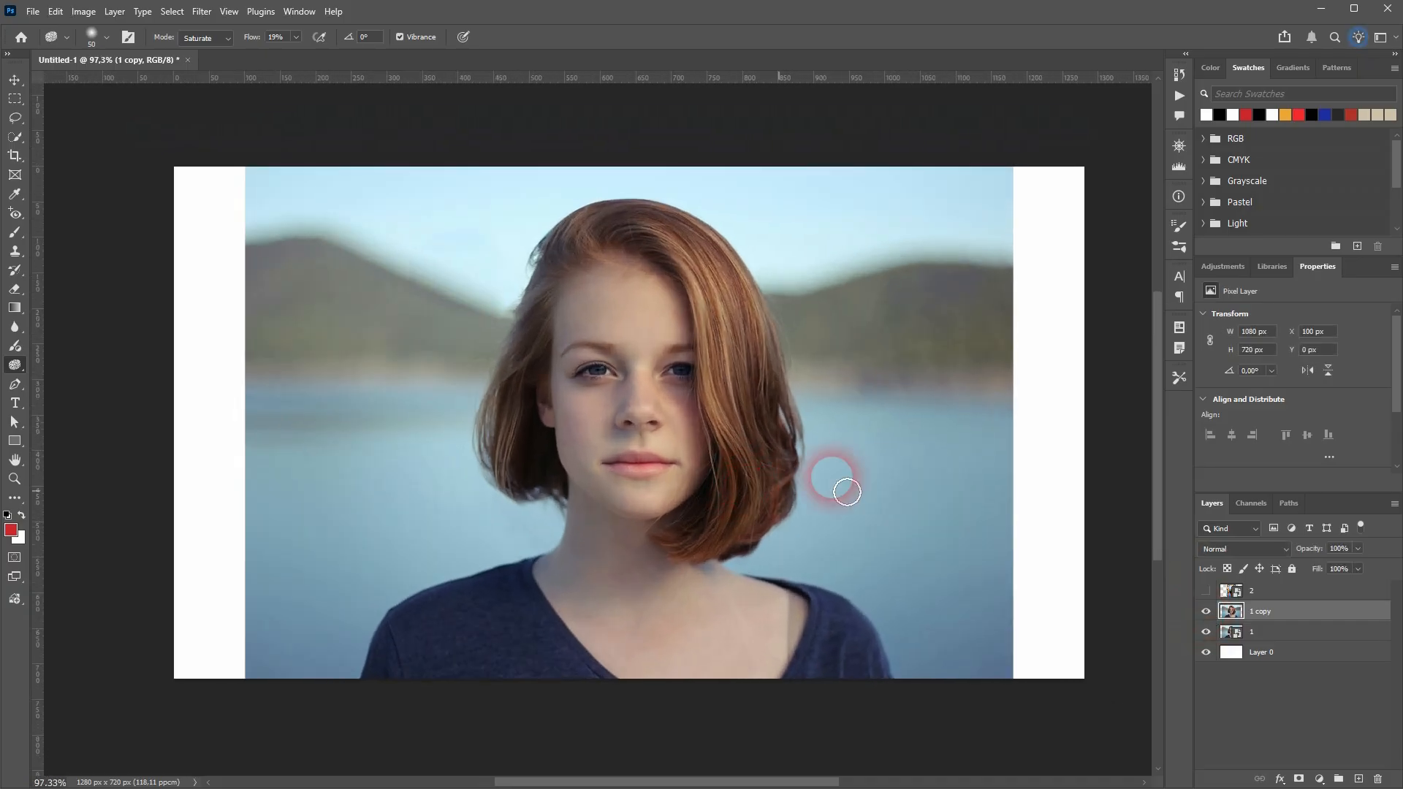
scroll(800, 408, up, 3)
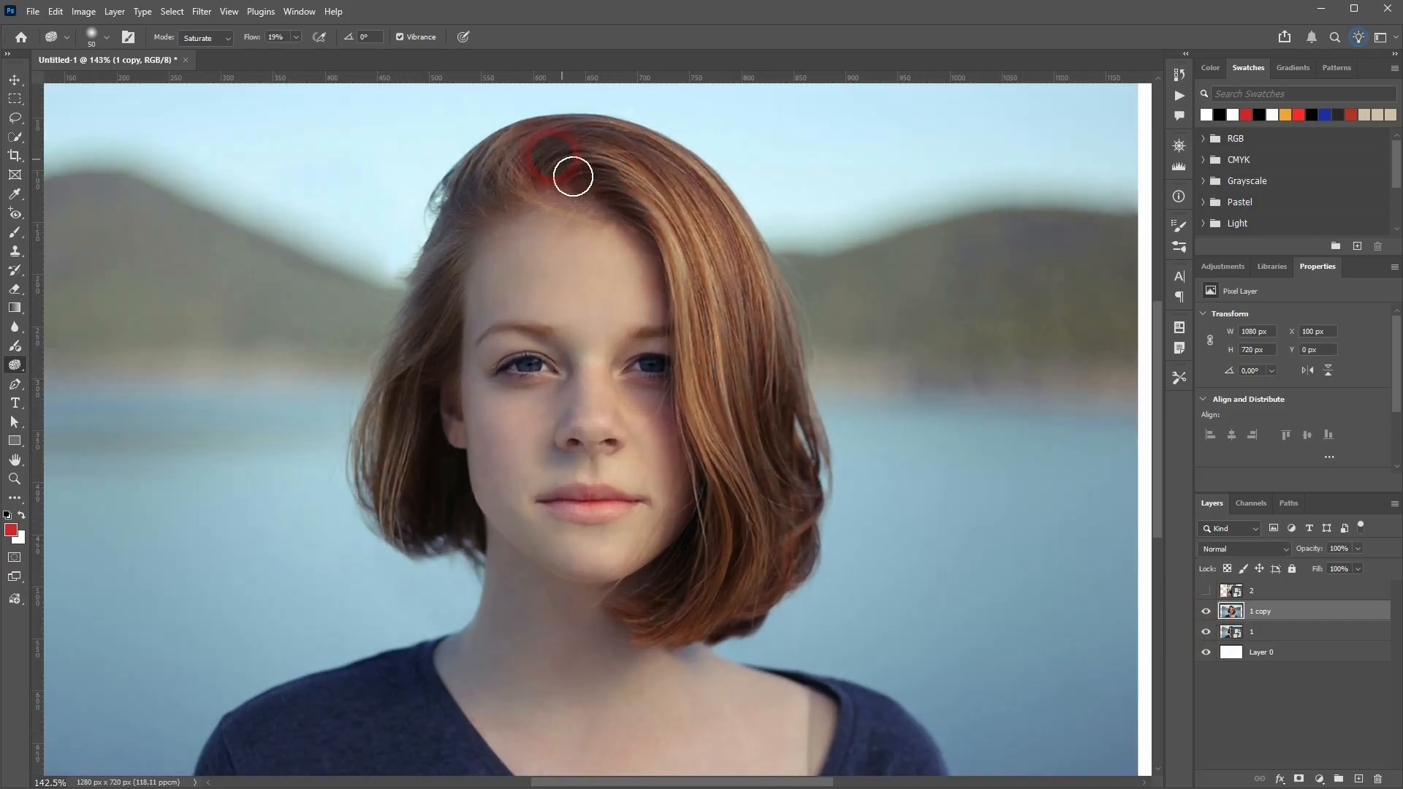
mouse_move(567, 203)
mouse_down()
mouse_move(631, 193)
mouse_move(673, 224)
mouse_move(771, 540)
mouse_move(735, 598)
mouse_move(672, 642)
mouse_move(738, 633)
mouse_move(771, 606)
mouse_move(772, 463)
mouse_move(740, 312)
mouse_move(655, 187)
mouse_move(725, 218)
mouse_move(765, 299)
mouse_move(814, 495)
mouse_up()
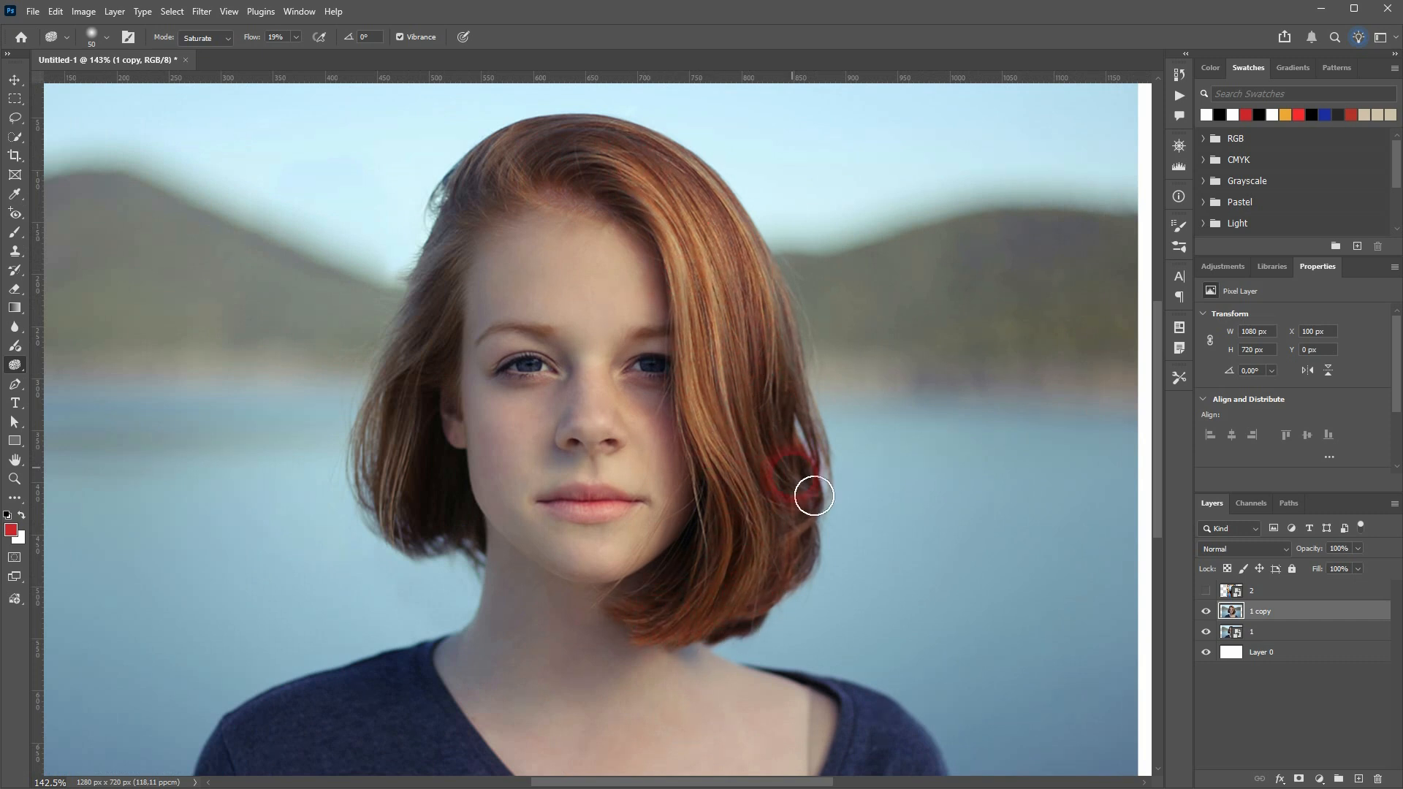
mouse_move(809, 570)
mouse_down()
mouse_move(808, 352)
mouse_move(746, 230)
mouse_move(685, 184)
mouse_move(624, 153)
mouse_move(548, 162)
mouse_move(467, 246)
mouse_move(392, 482)
mouse_move(407, 547)
mouse_move(431, 560)
mouse_move(437, 423)
mouse_move(461, 336)
mouse_up()
drag(472, 277, 467, 367)
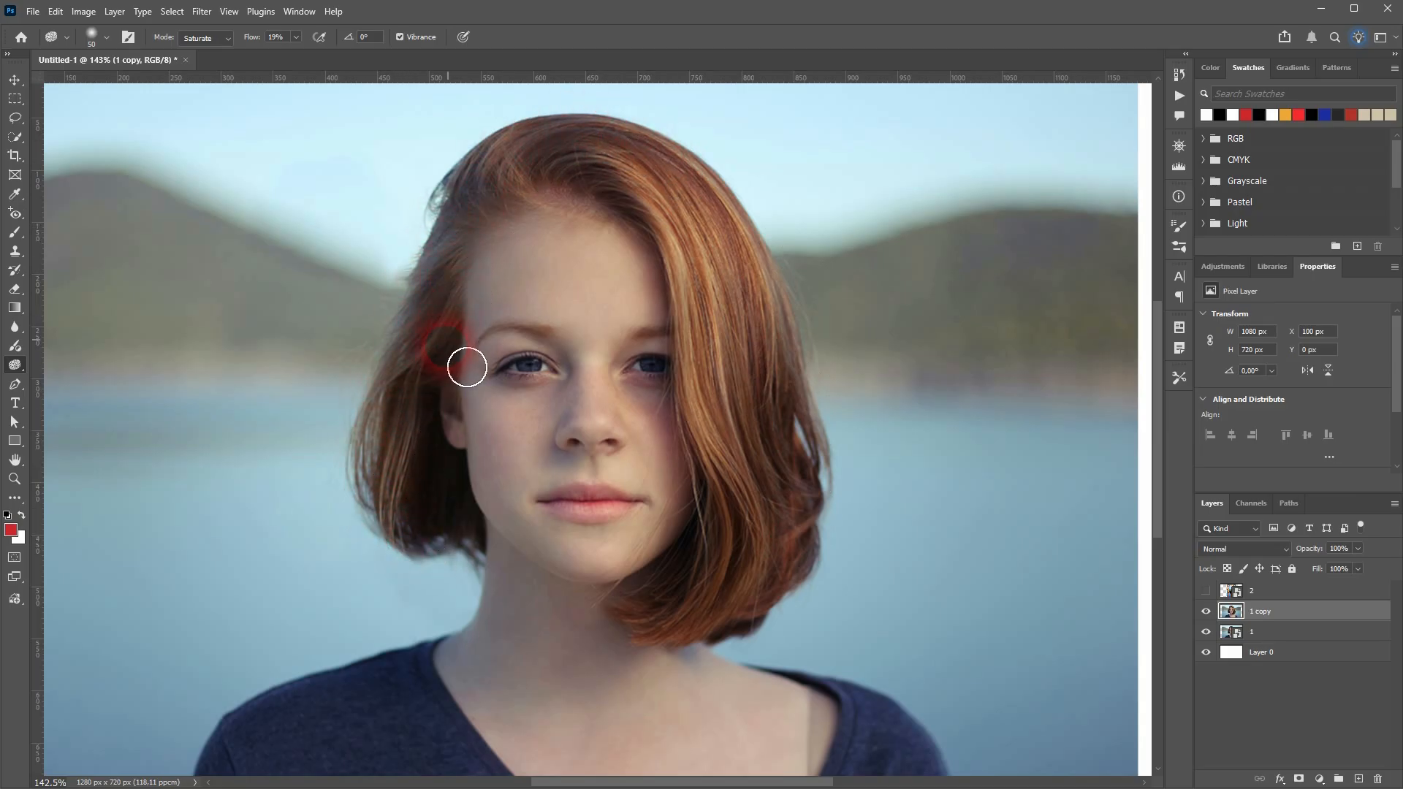
drag(428, 459, 479, 533)
Step: Toggle the 1 copy layer's visibility to compare the saturated hair and whole portrait with the original
click(1211, 615)
click(1212, 615)
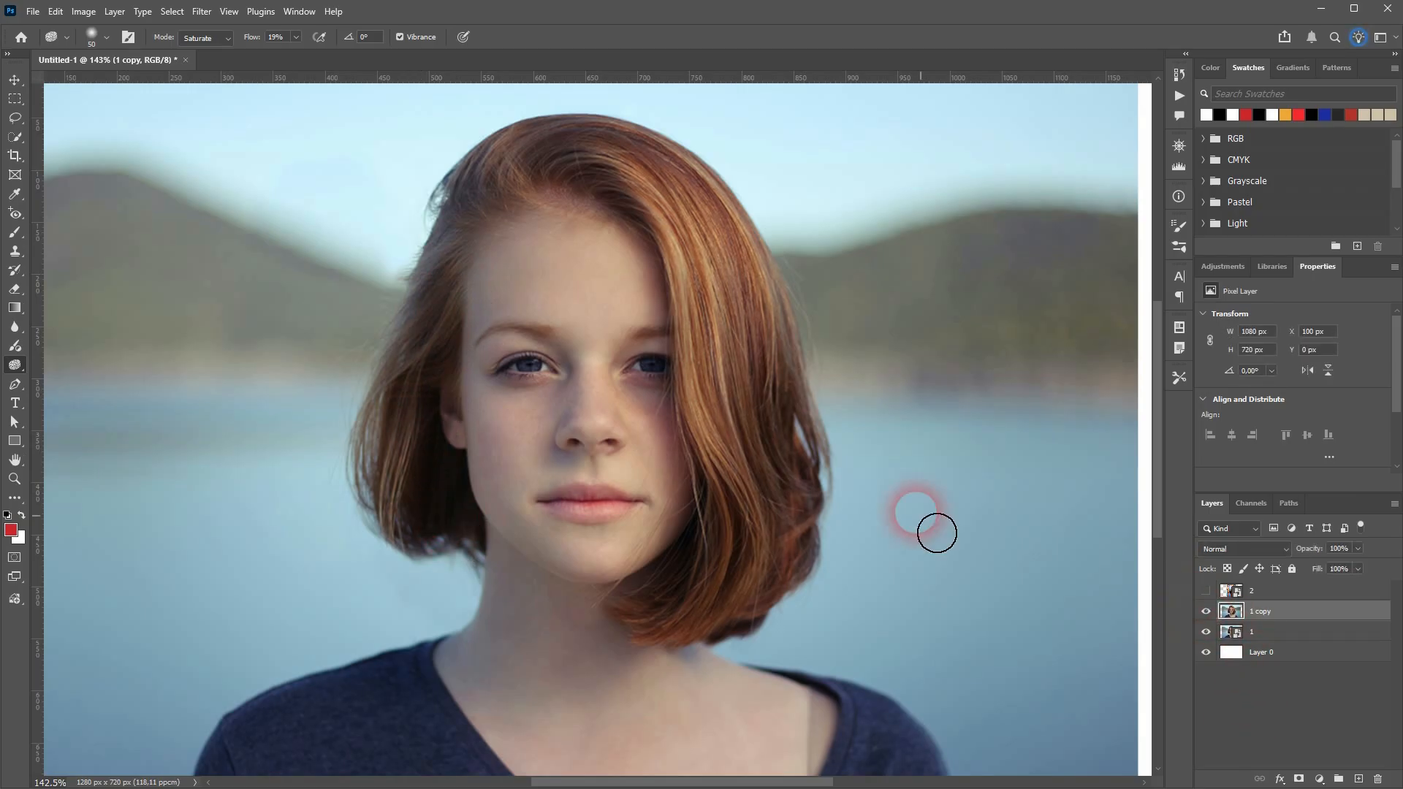
scroll(928, 533, down, 6)
scroll(927, 535, up, 3)
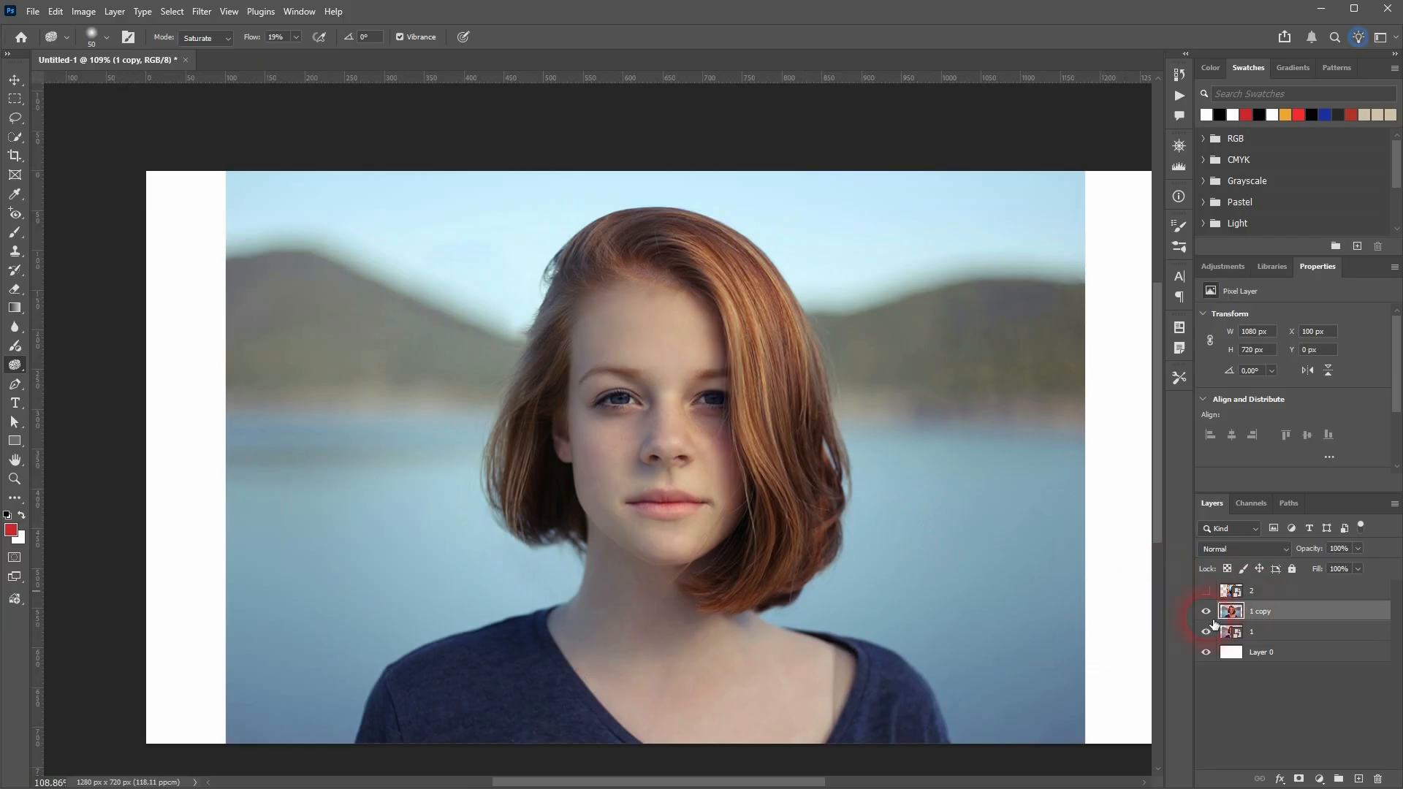
click(1209, 614)
click(1207, 612)
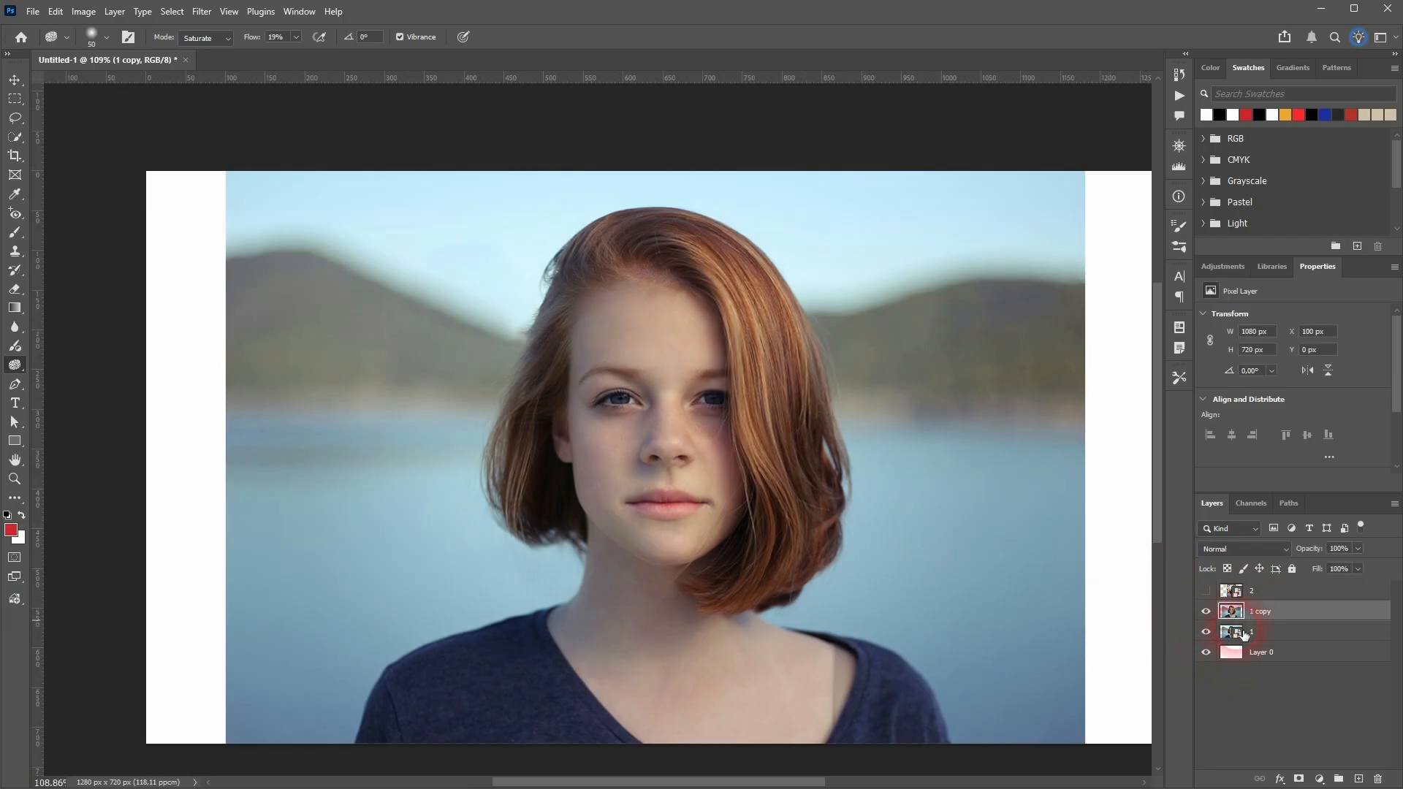
Step: Show the hidden layer 2 containing the city street photo
click(1213, 593)
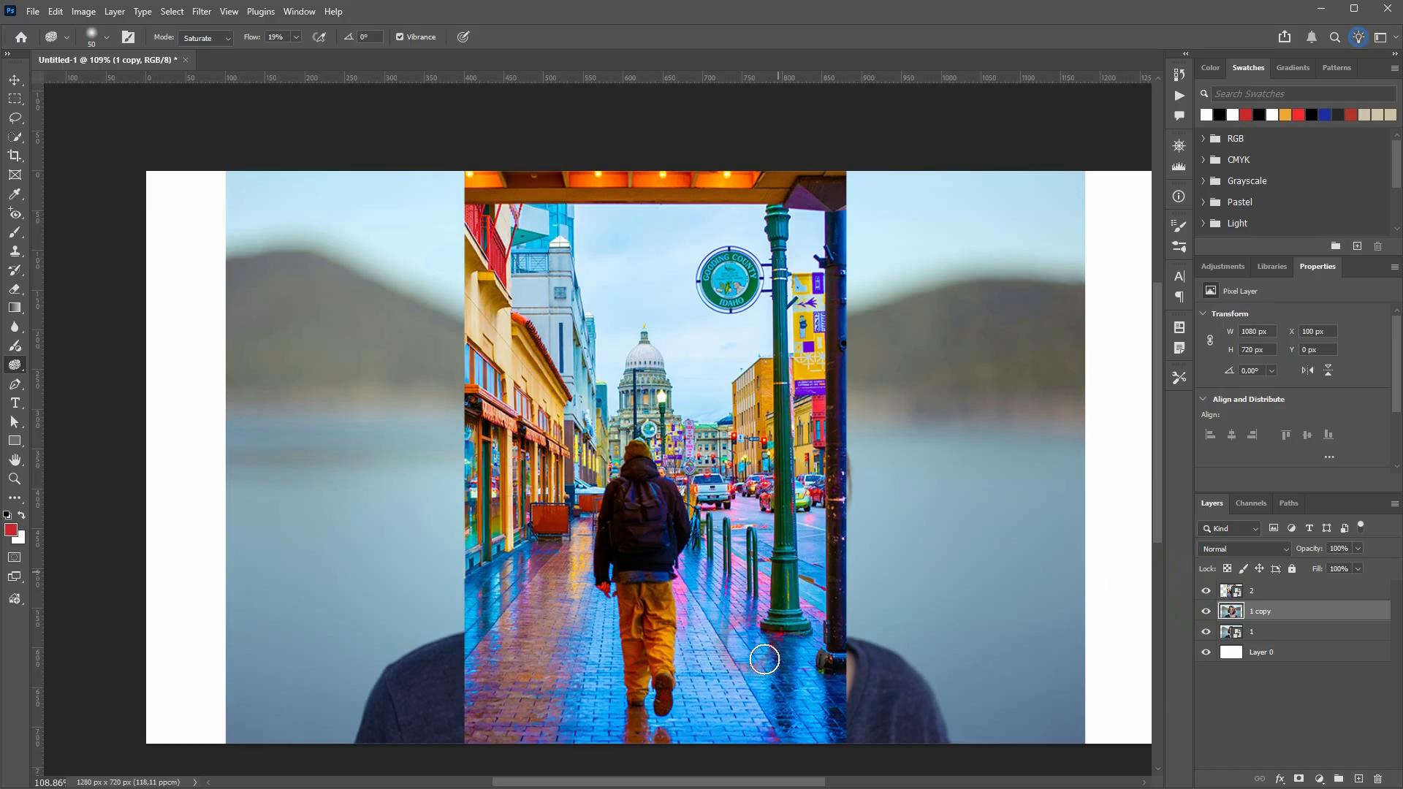
scroll(775, 662, up, 3)
scroll(726, 614, down, 2)
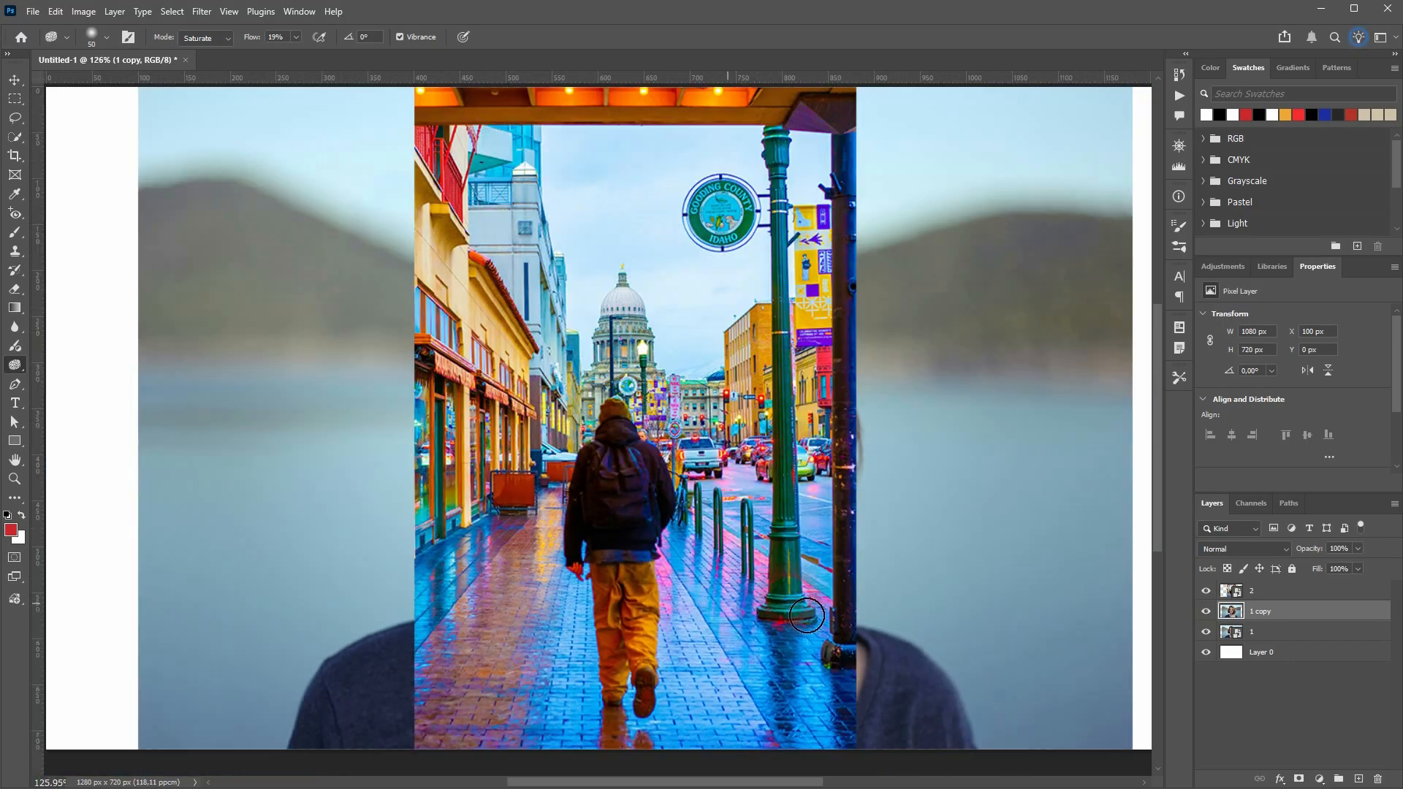
Step: Duplicate layer 2 and rasterize the copy
click(1264, 598)
key(ctrl+j)
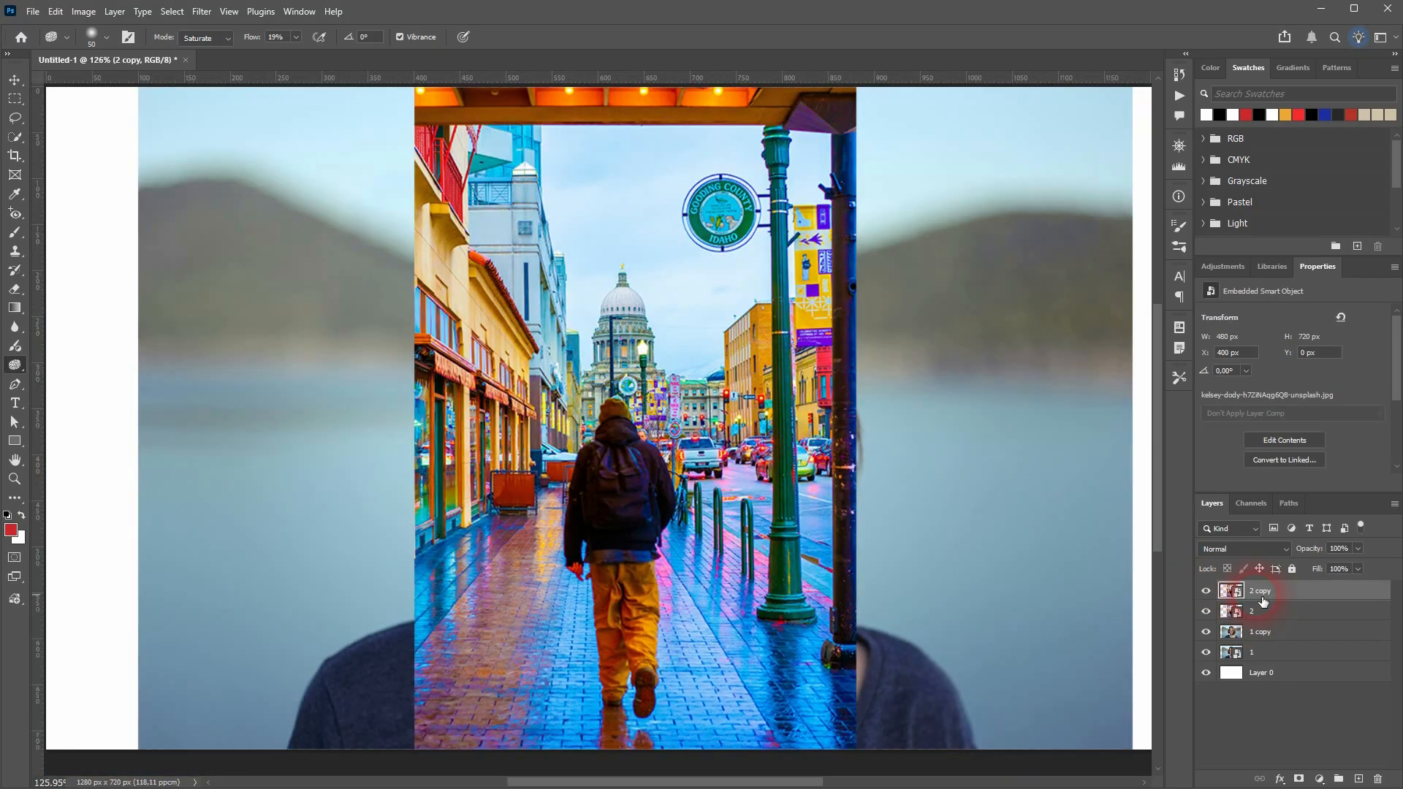
click(584, 419)
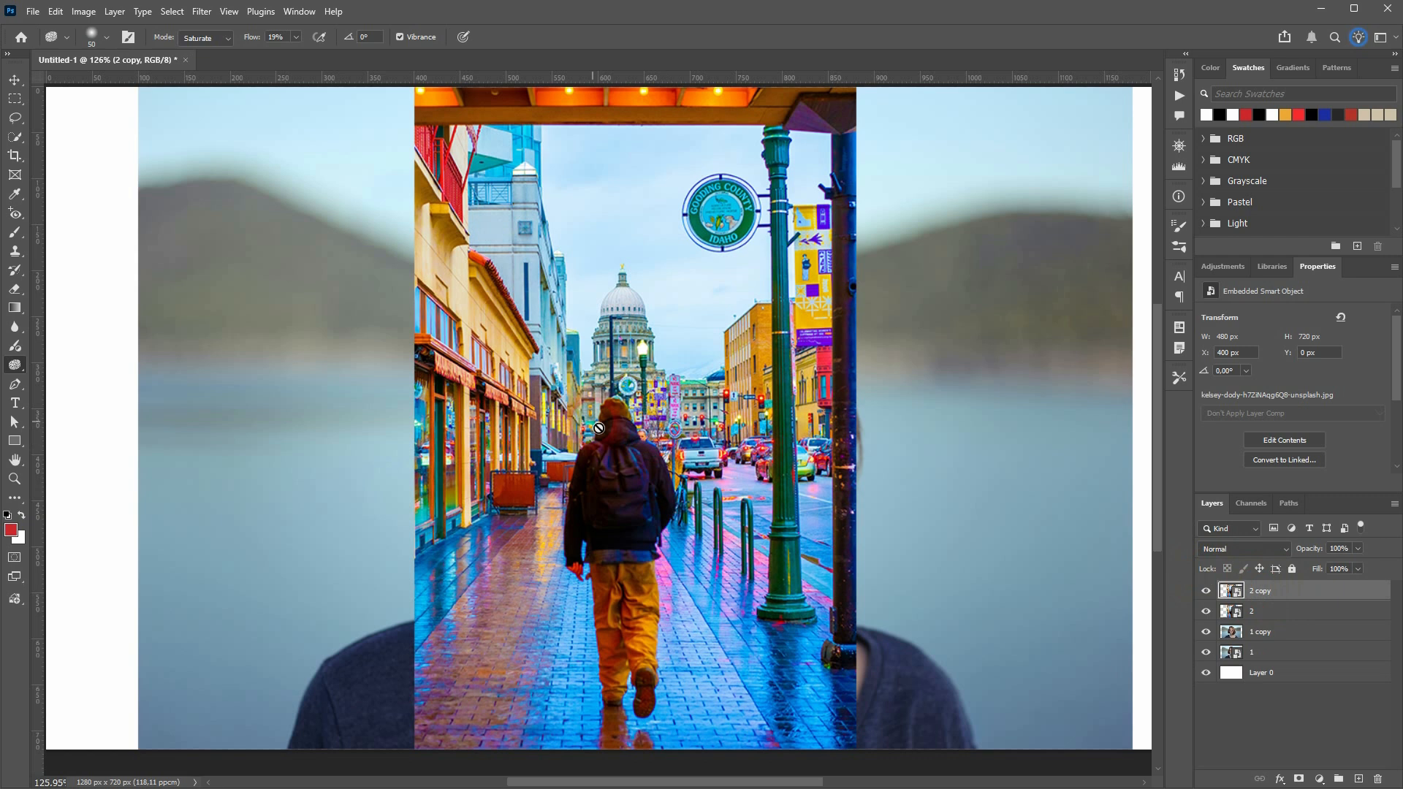
click(643, 299)
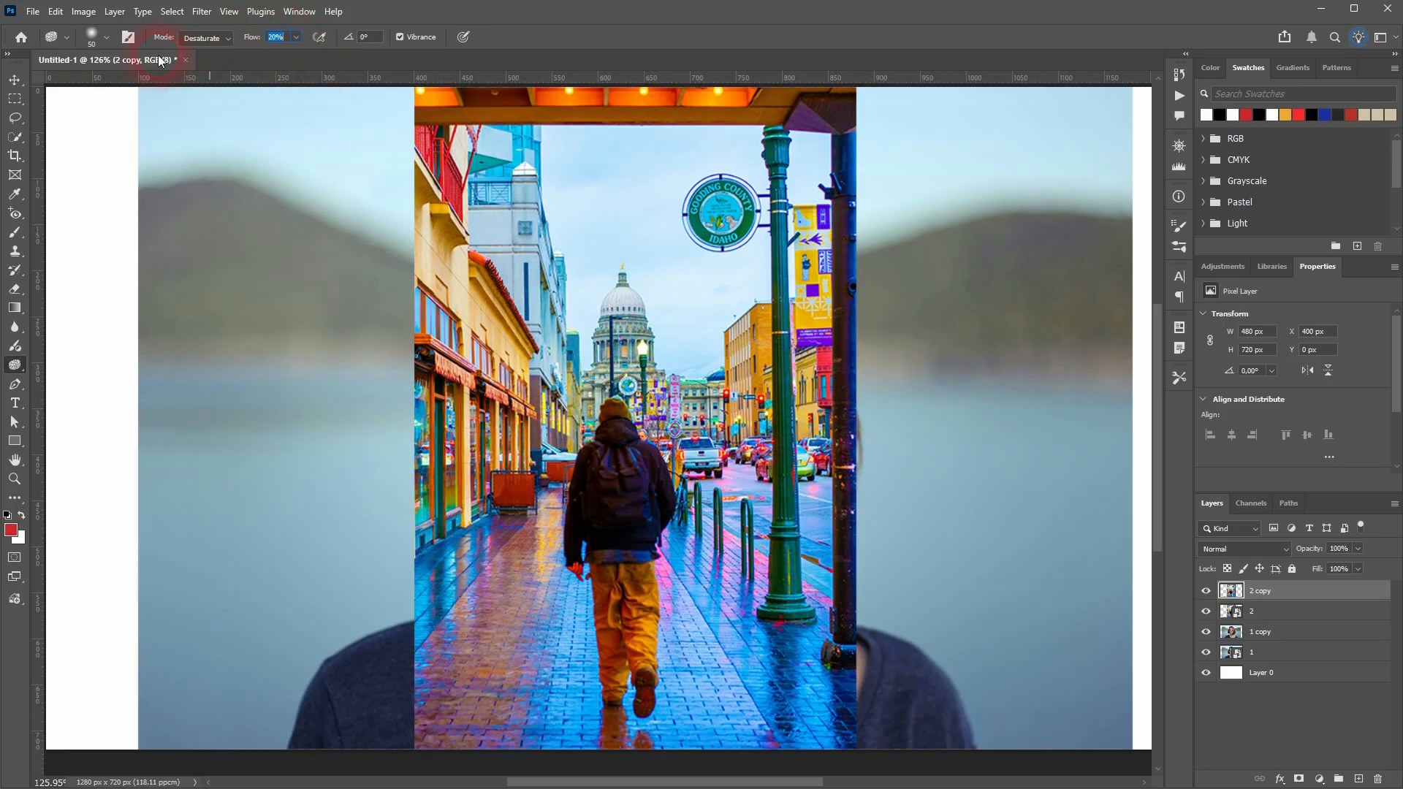
Step: Desaturate the street, buildings and sky around the walking man with a 150 px Sponge brush in Desaturate mode at 20% flow
click(89, 40)
text(150)
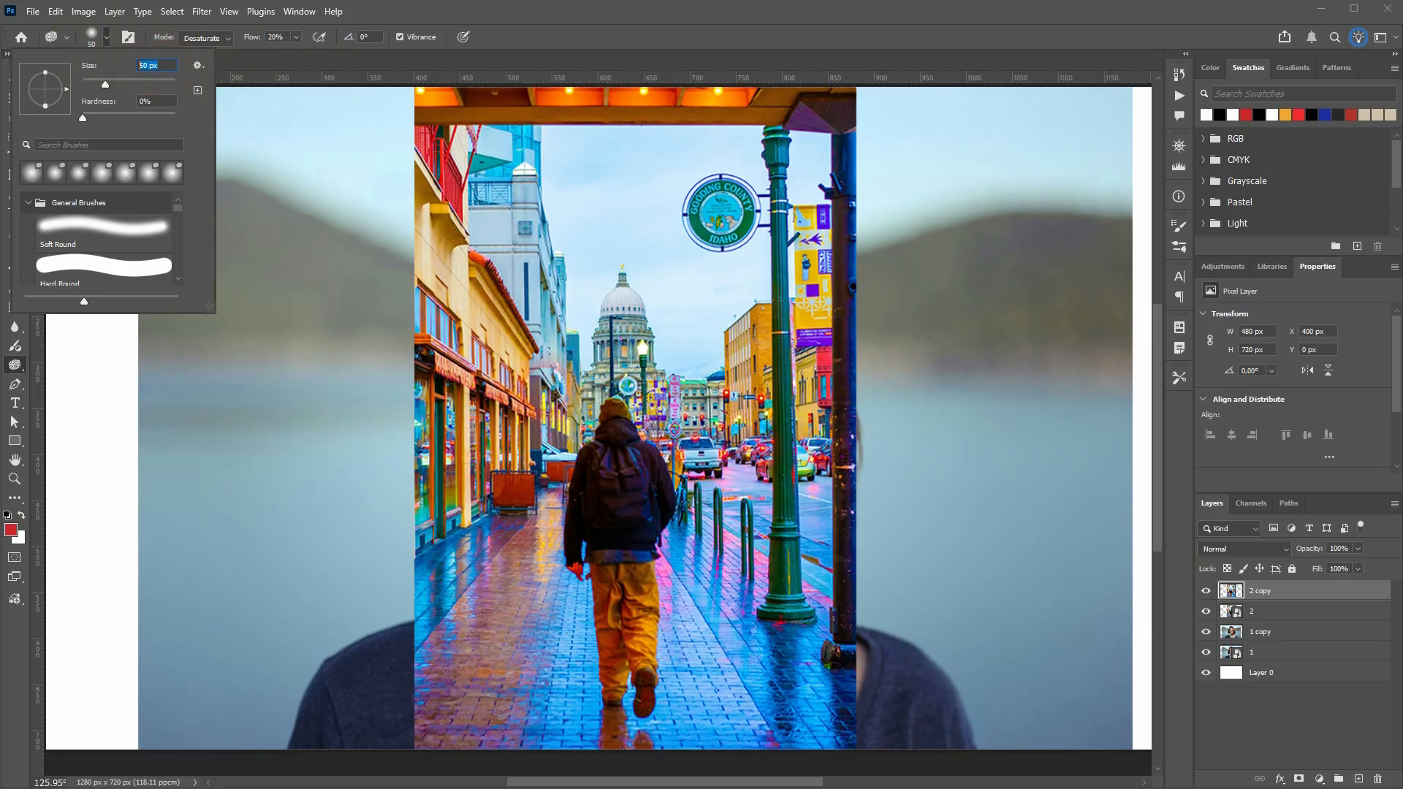
key(Return)
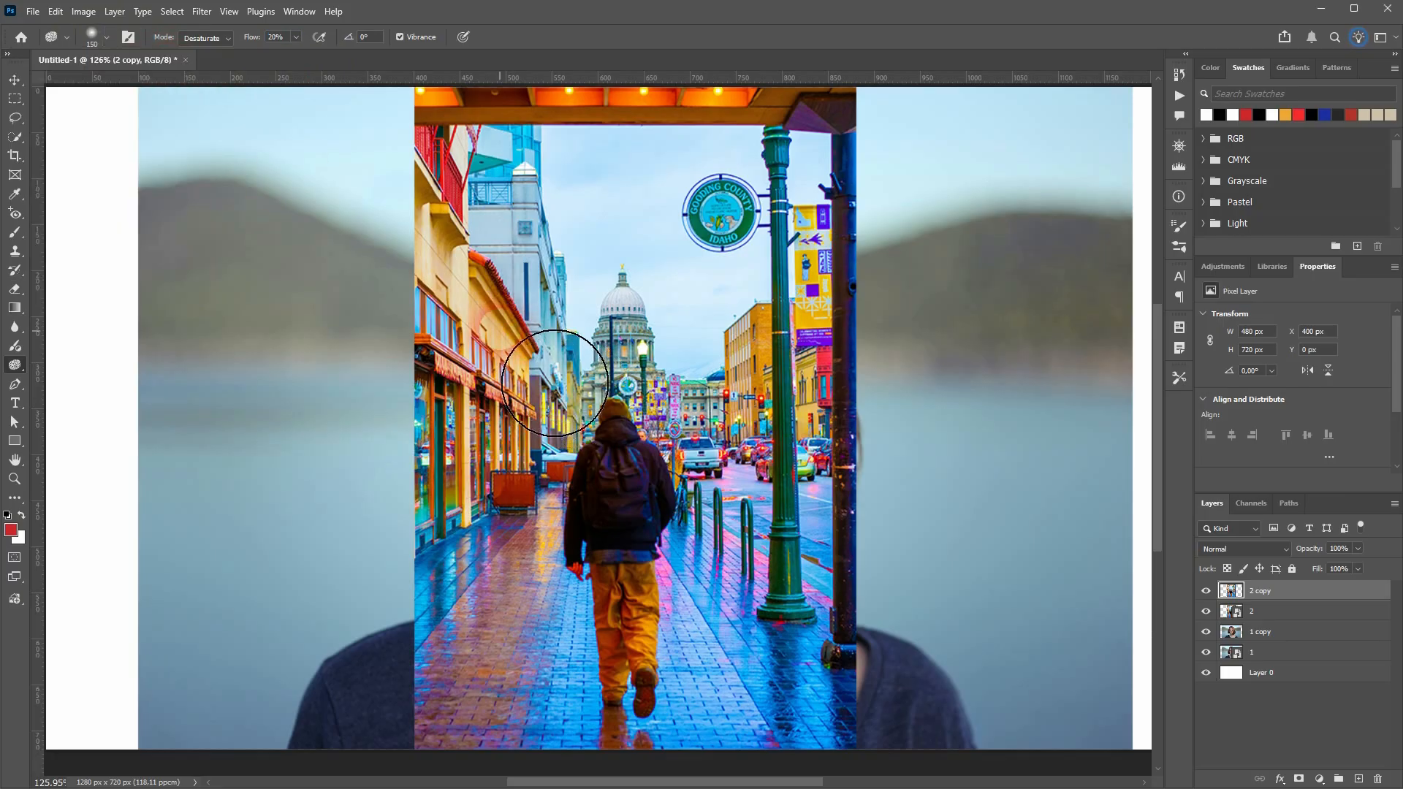
mouse_move(562, 726)
mouse_down()
mouse_move(553, 603)
mouse_move(586, 772)
mouse_move(570, 595)
mouse_move(522, 775)
mouse_move(511, 763)
mouse_move(525, 490)
mouse_move(502, 741)
mouse_move(532, 288)
mouse_move(485, 500)
mouse_move(512, 356)
mouse_up()
scroll(512, 356, up, 2)
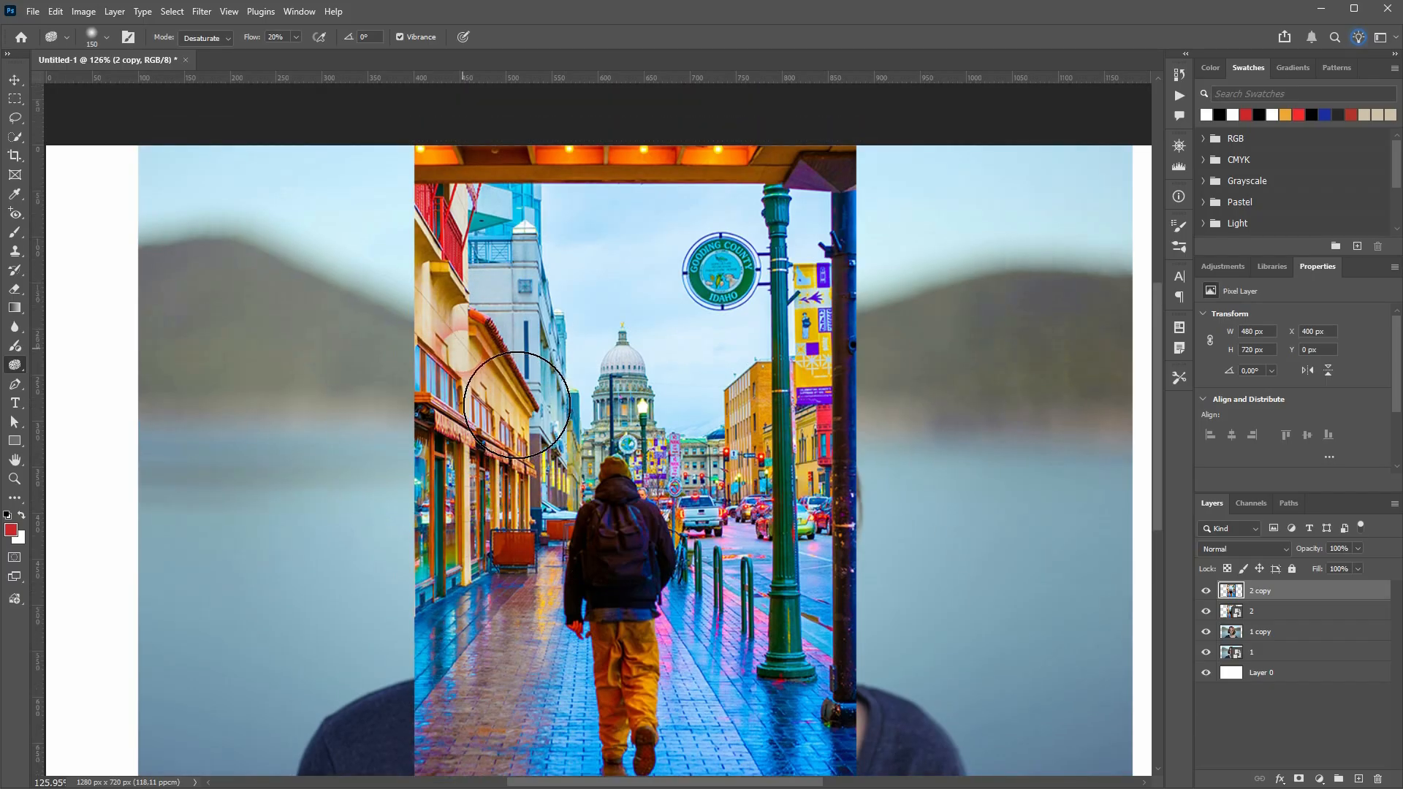
mouse_move(511, 489)
mouse_down()
mouse_move(475, 381)
mouse_move(722, 208)
mouse_move(630, 202)
mouse_move(773, 434)
mouse_move(815, 718)
mouse_up()
mouse_move(875, 787)
mouse_down()
mouse_move(768, 744)
mouse_move(788, 557)
mouse_move(719, 466)
mouse_move(652, 440)
mouse_move(547, 529)
mouse_move(642, 404)
mouse_move(801, 392)
mouse_move(727, 335)
mouse_move(574, 337)
mouse_up()
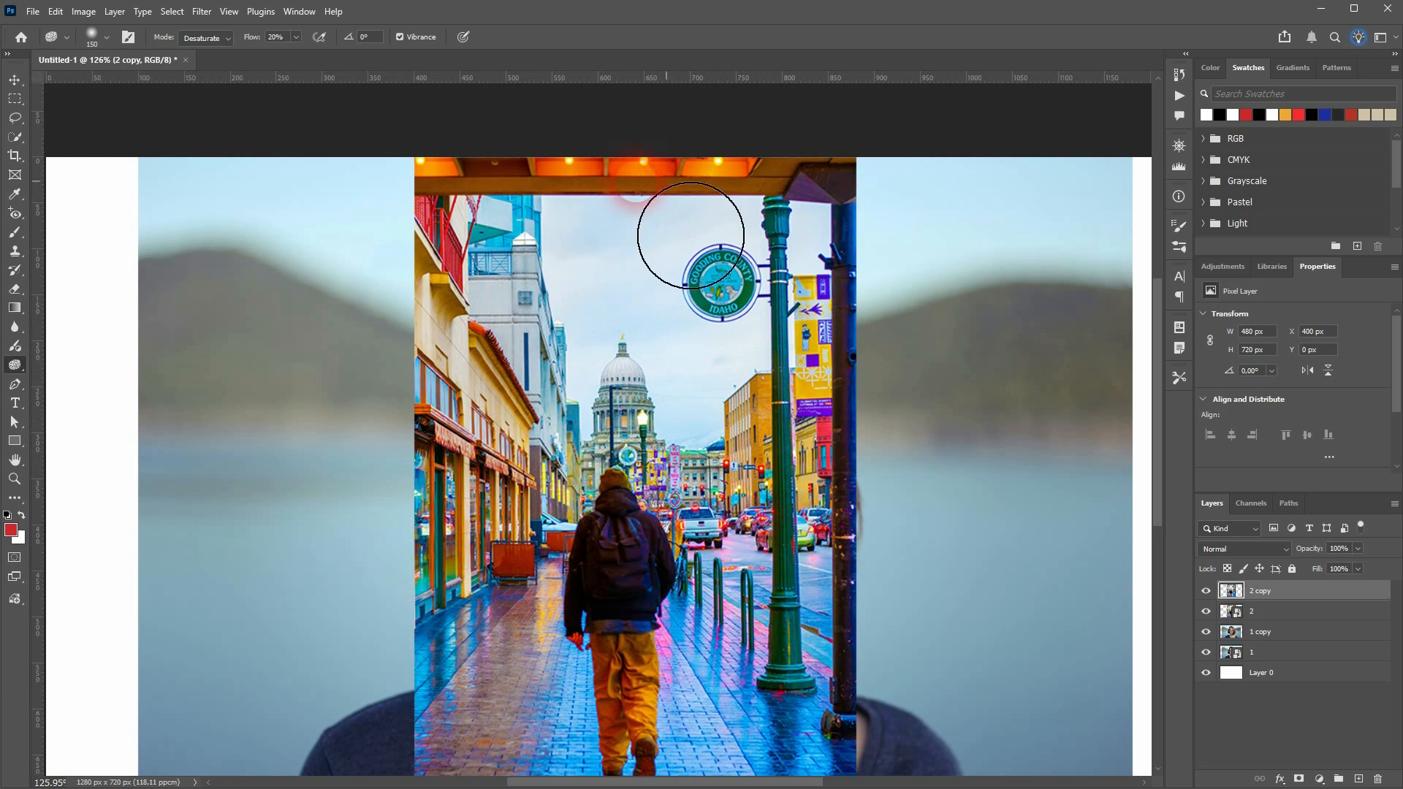
Step: Toggle the 2 copy layer's visibility to compare the first desaturation pass with the original street photo
click(1209, 591)
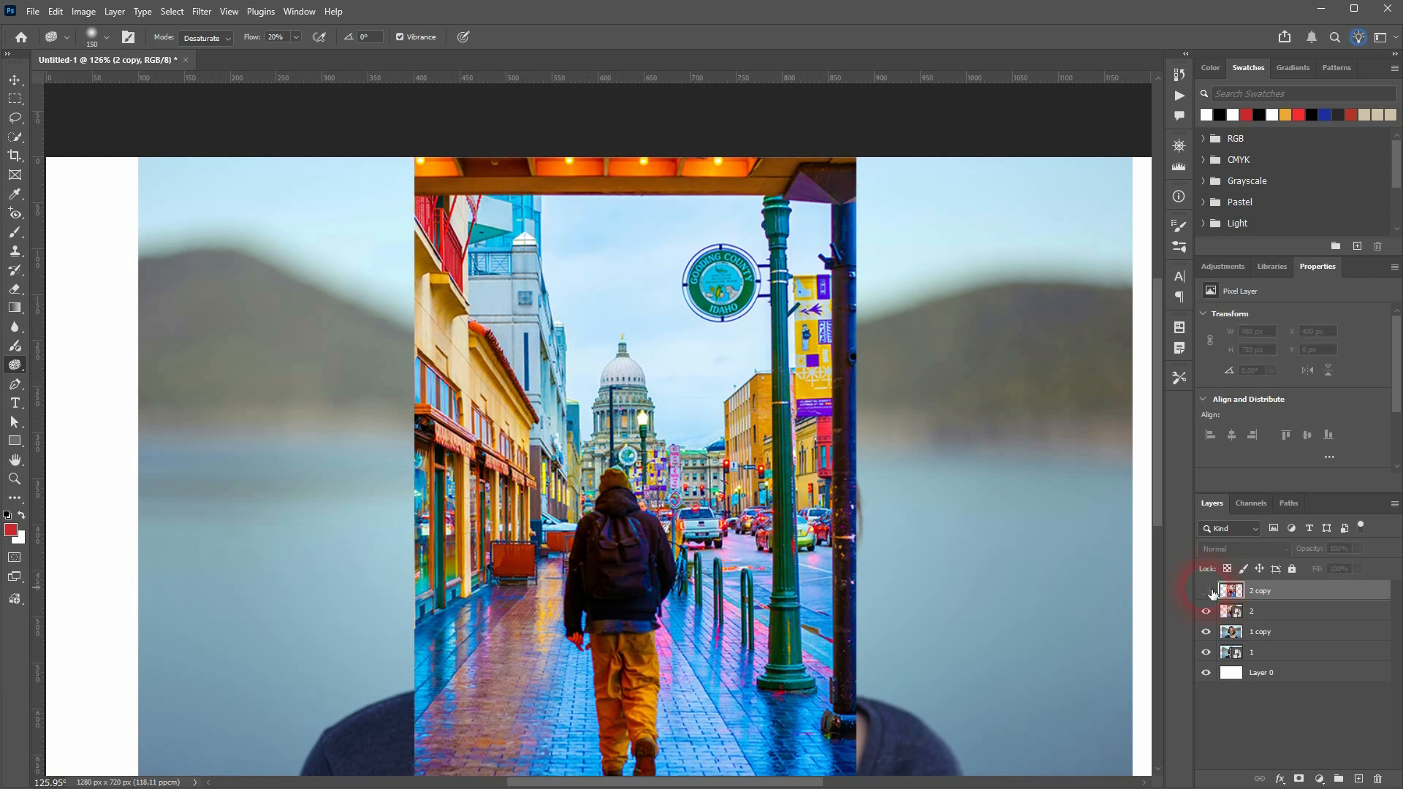
click(1209, 590)
click(1209, 591)
click(1209, 590)
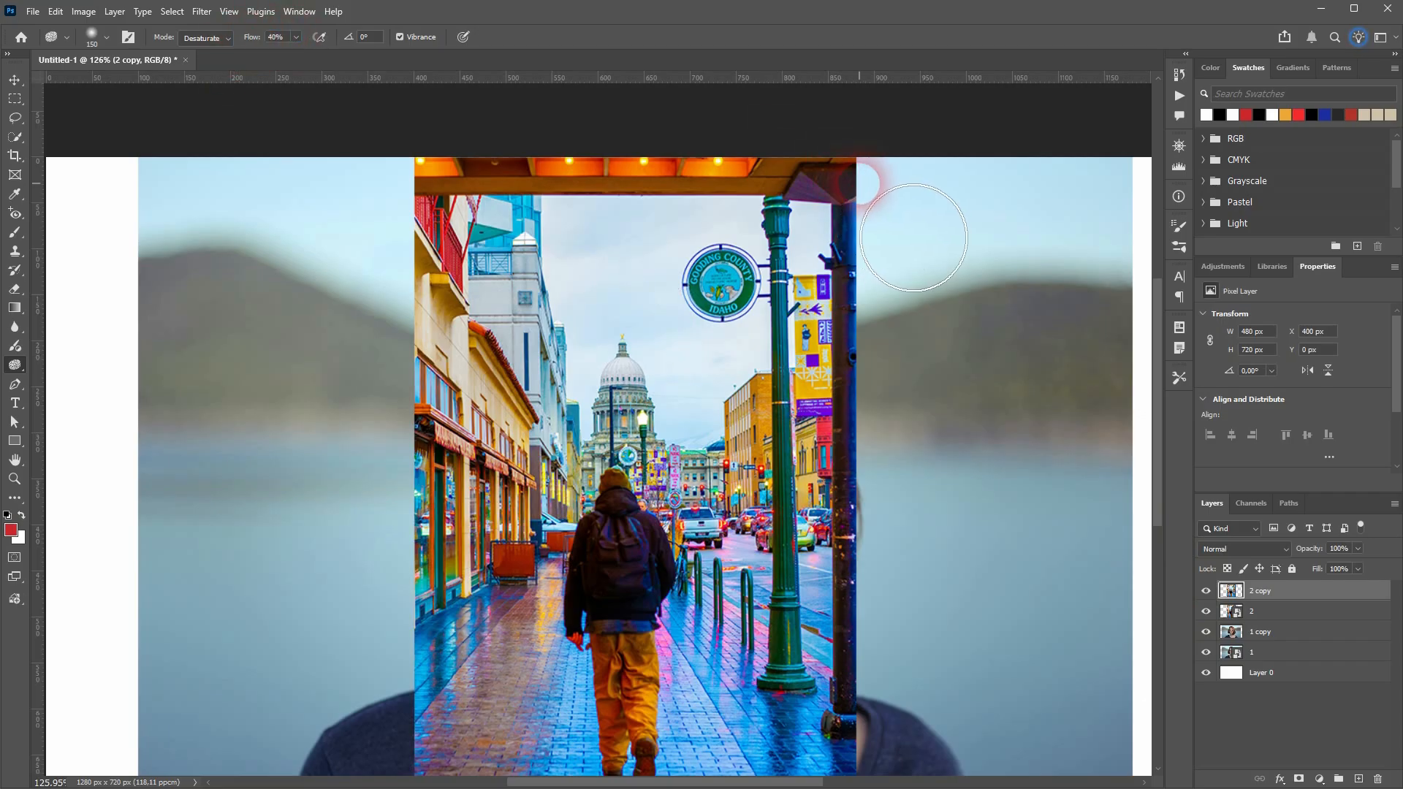
Step: Desaturate the sky, buildings and wet pavement around the walking man further with the 150 px Sponge brush at 40% flow
mouse_move(640, 281)
mouse_down()
mouse_move(807, 352)
mouse_move(485, 401)
mouse_move(958, 446)
mouse_move(551, 470)
mouse_up()
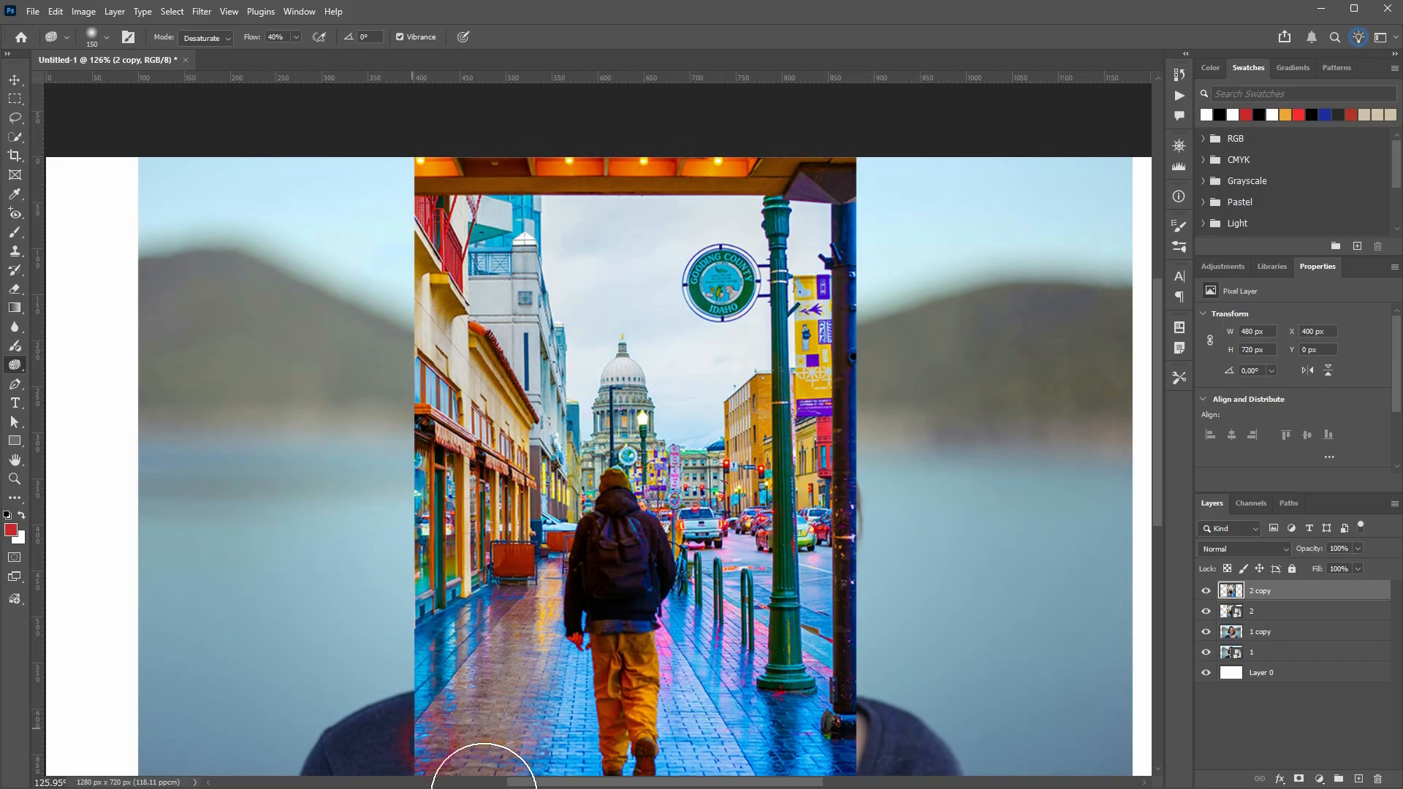
mouse_move(581, 558)
mouse_down()
mouse_move(553, 637)
mouse_move(583, 778)
mouse_move(501, 629)
mouse_move(503, 745)
mouse_move(570, 692)
mouse_move(574, 667)
mouse_move(620, 777)
mouse_up()
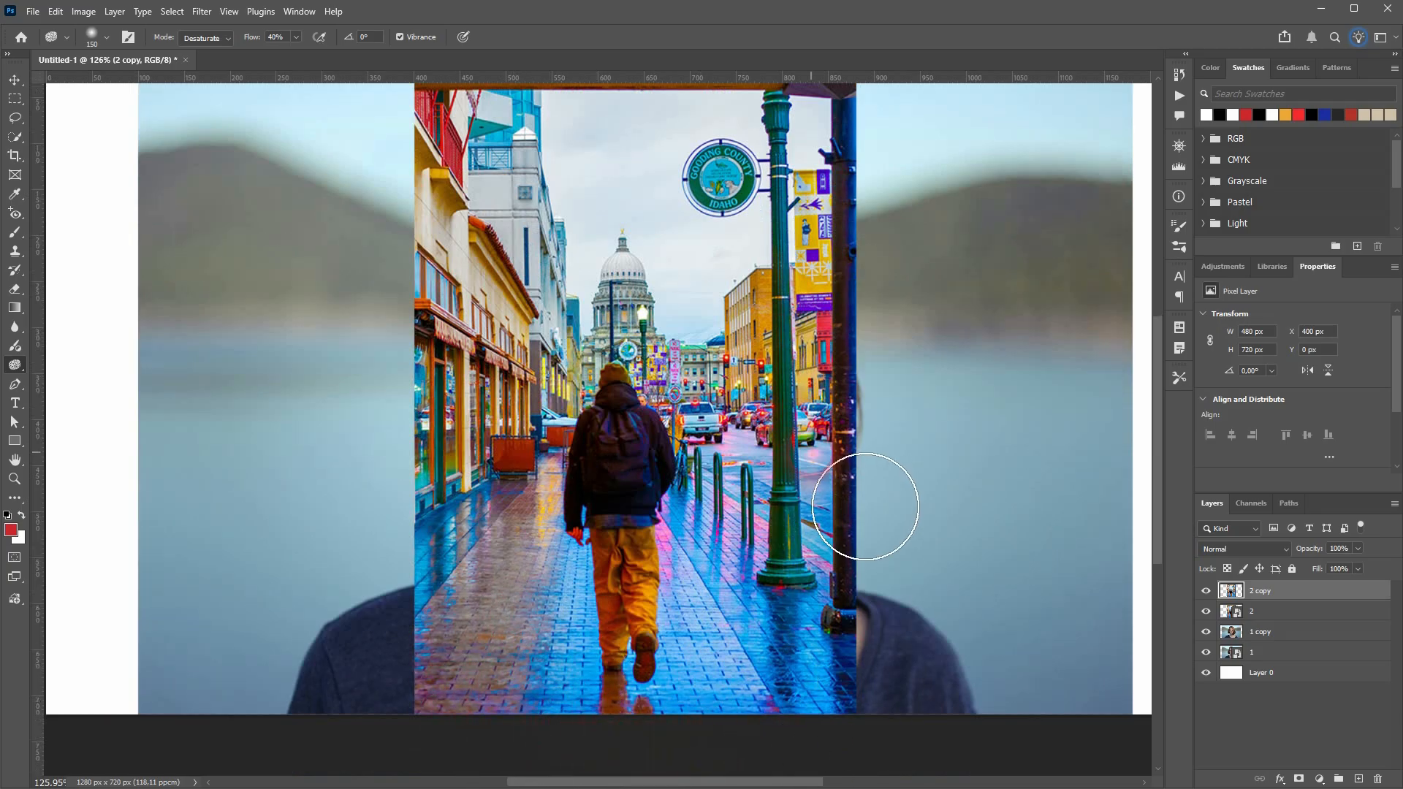
drag(730, 641, 770, 580)
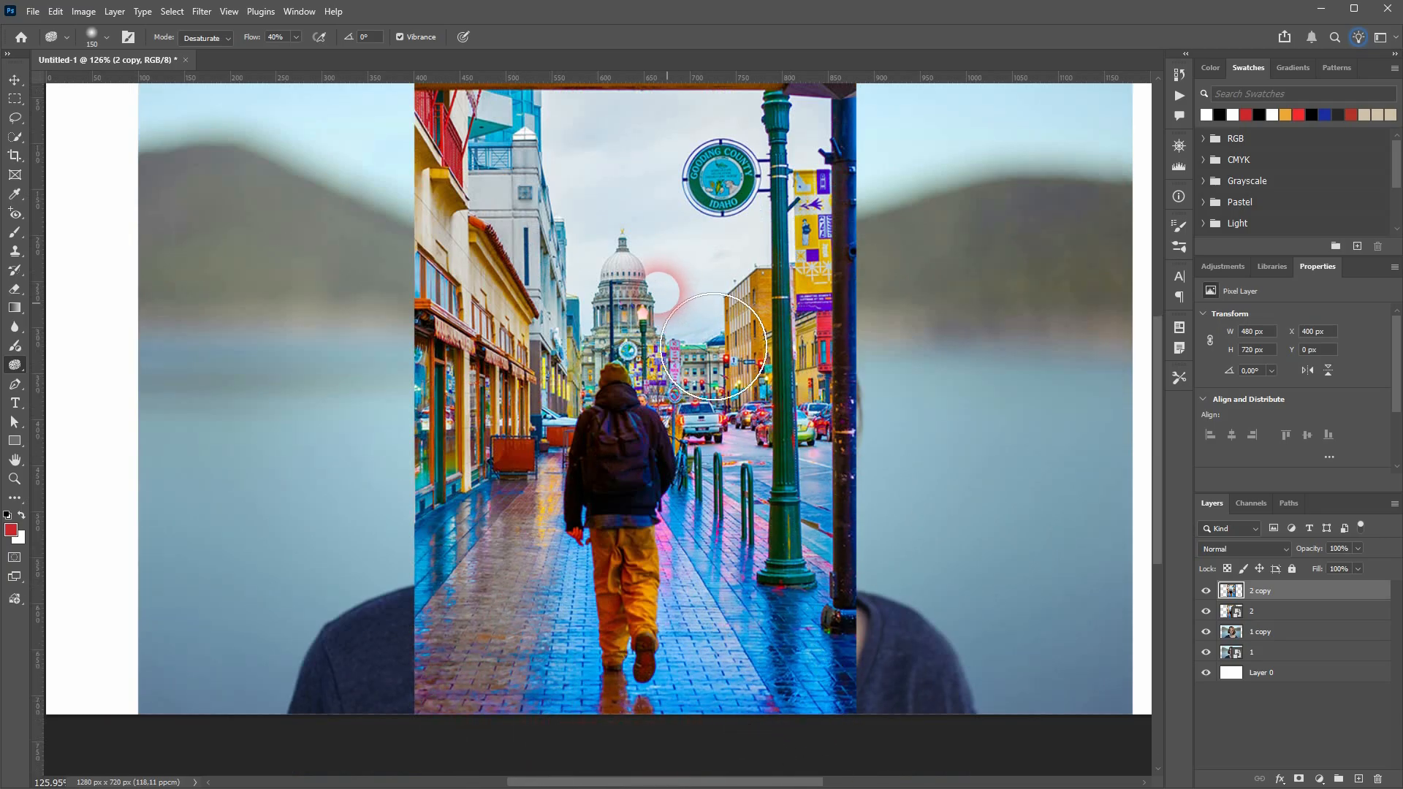
Step: Fit the whole canvas in view and toggle the 2 copy layer to compare the stronger desaturation with the original
scroll(984, 441, up, 2)
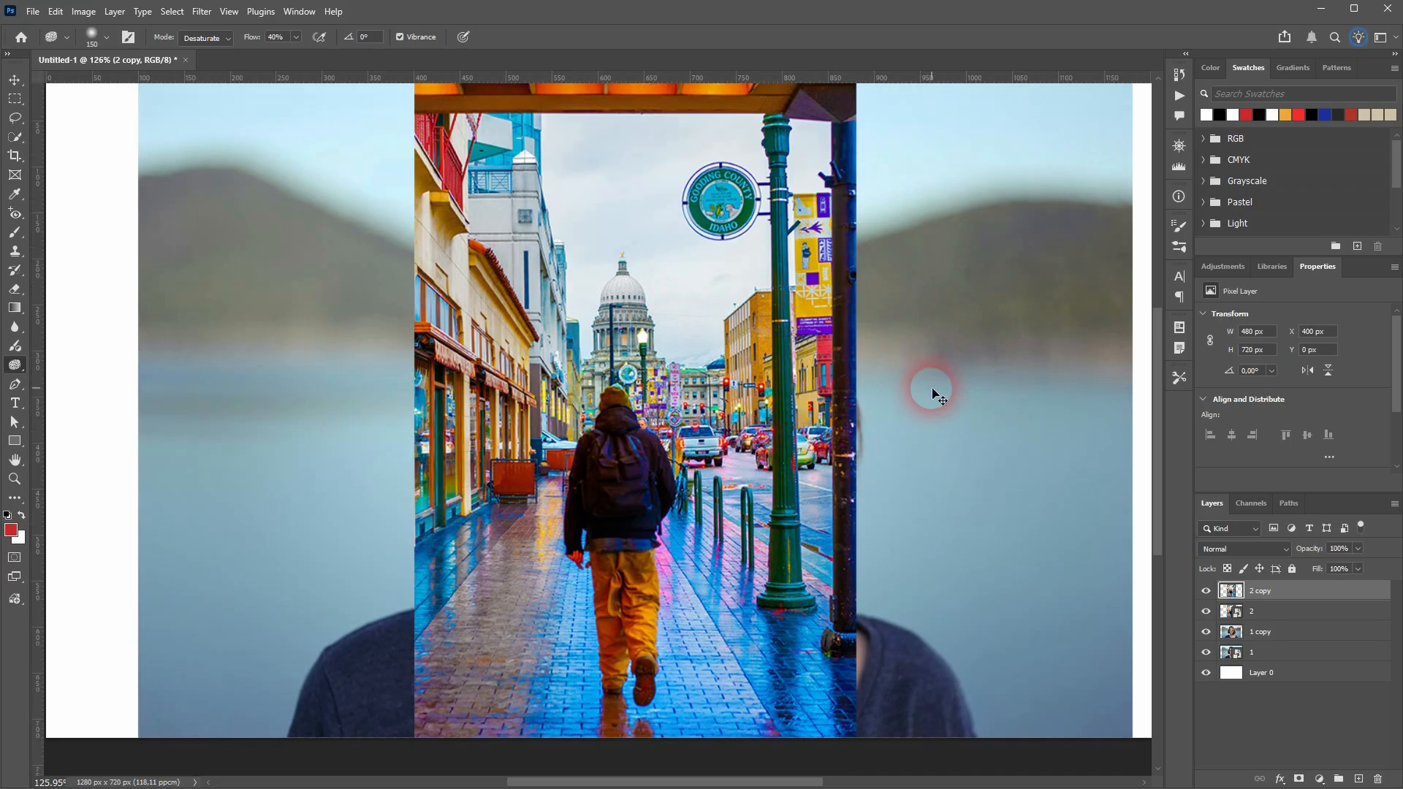
key(ctrl+0)
click(1207, 592)
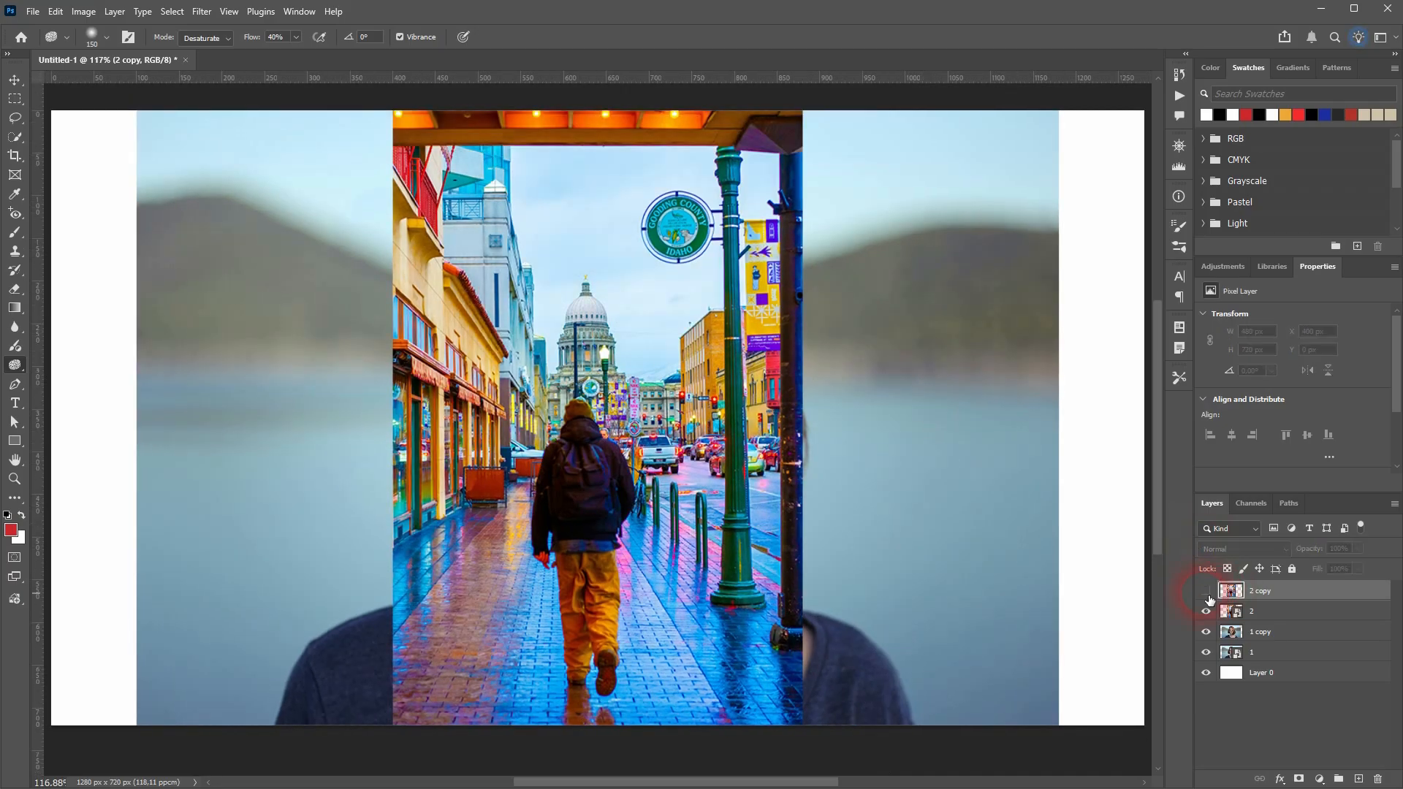
click(1208, 593)
click(1205, 592)
Step: Saturate the walking man's orange trousers with a 50 px Sponge brush in Saturate mode at 40% flow
scroll(931, 442, up, 1)
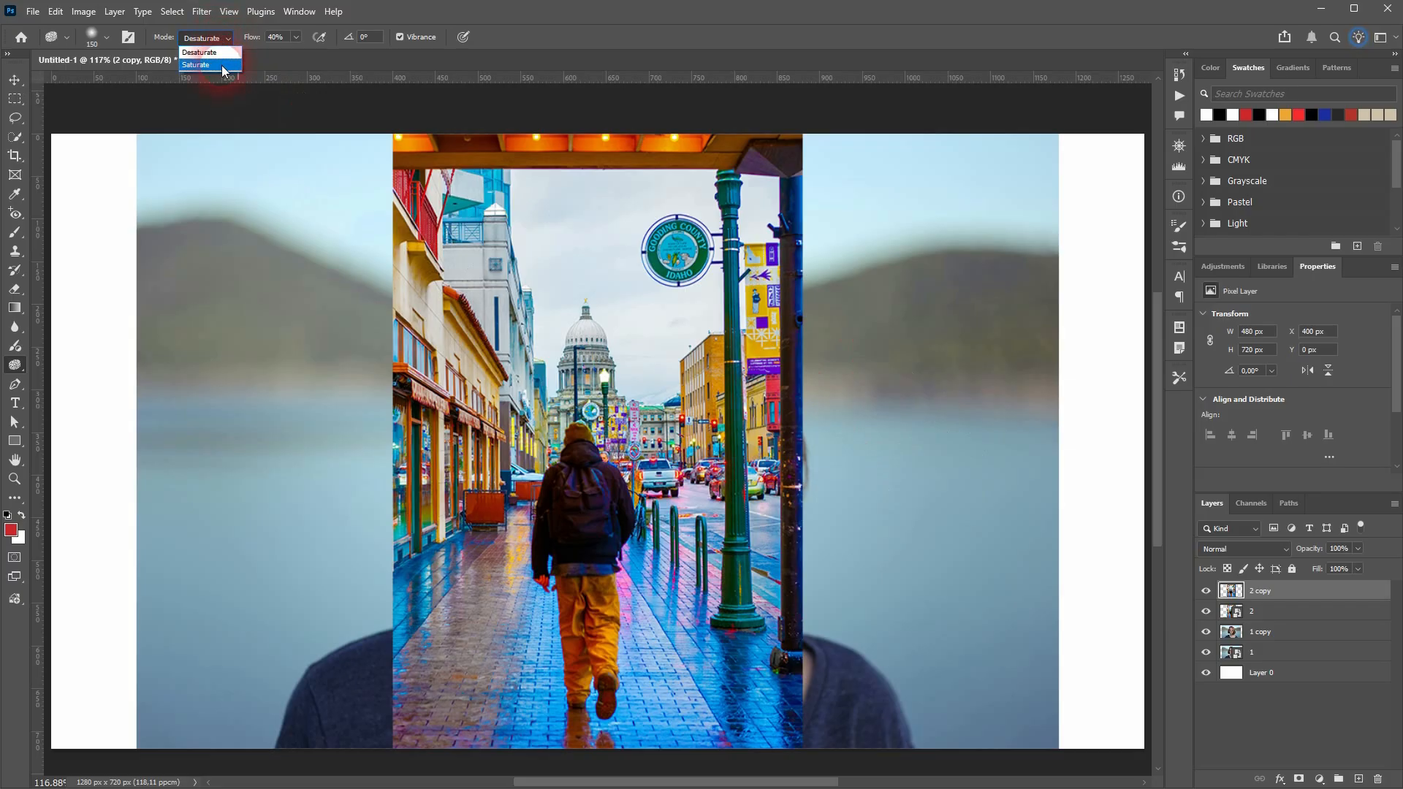
click(222, 64)
click(97, 44)
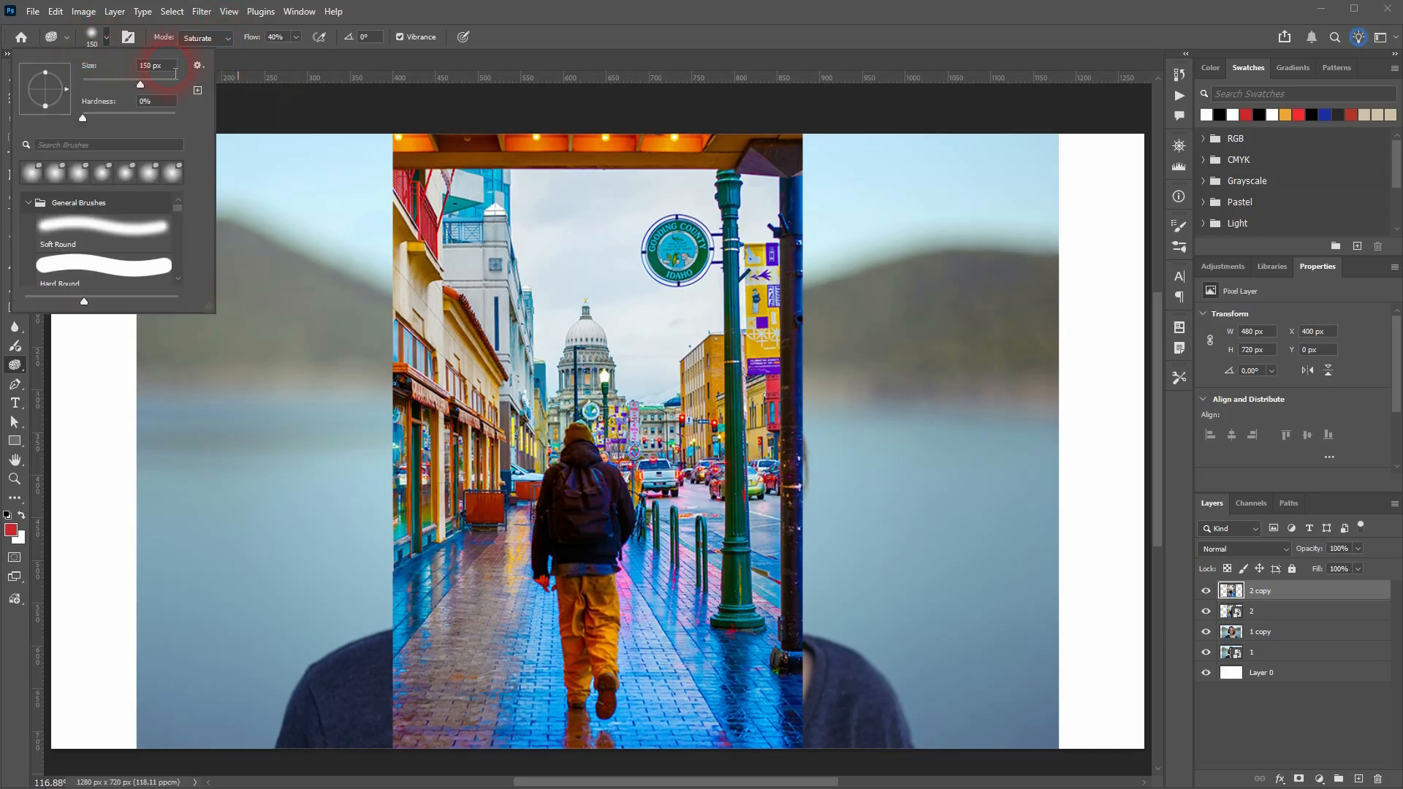
text(50)
key(Return)
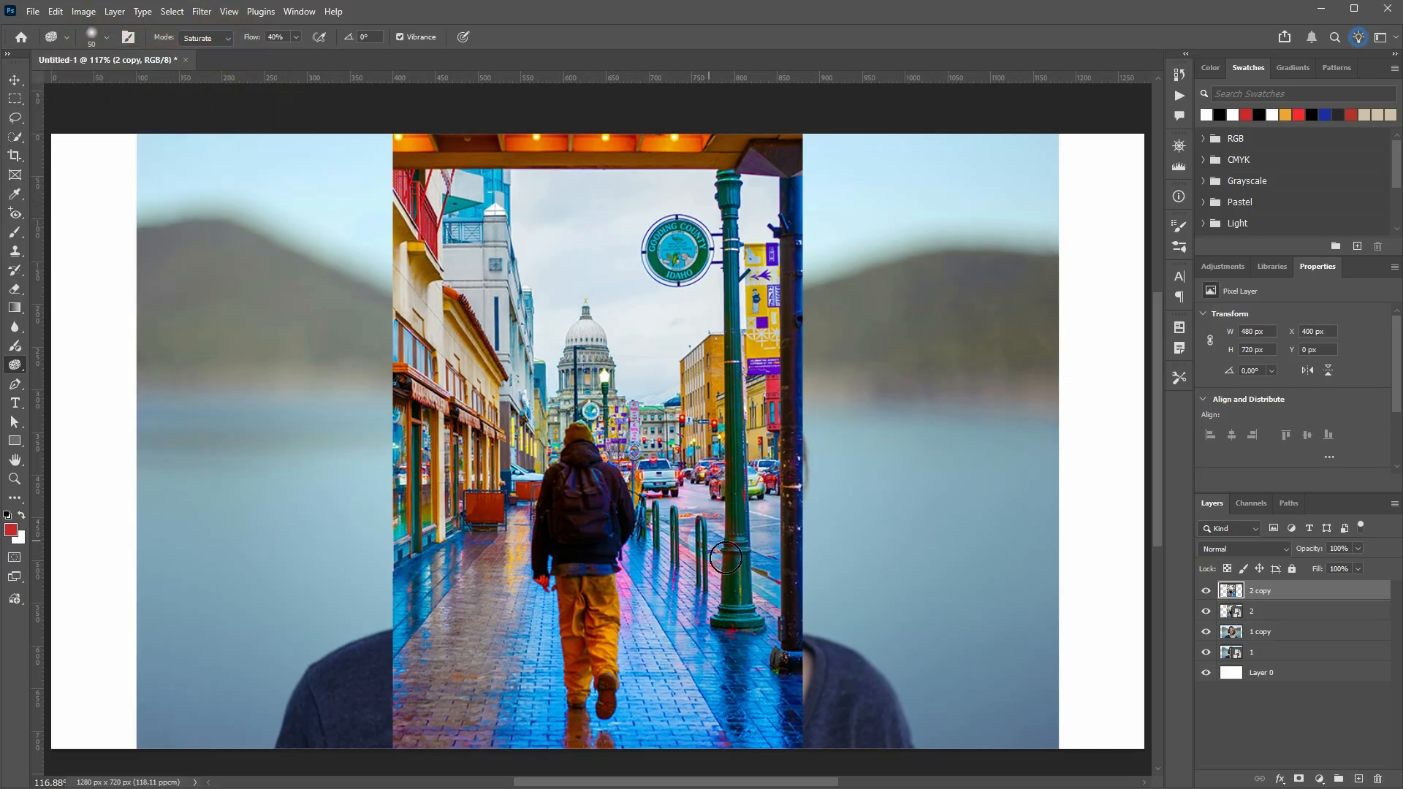
mouse_move(616, 636)
mouse_down()
mouse_move(618, 692)
mouse_move(604, 561)
mouse_move(596, 712)
mouse_move(595, 524)
mouse_move(580, 533)
mouse_move(576, 516)
mouse_move(591, 452)
mouse_move(630, 545)
mouse_move(584, 516)
mouse_move(547, 592)
mouse_up()
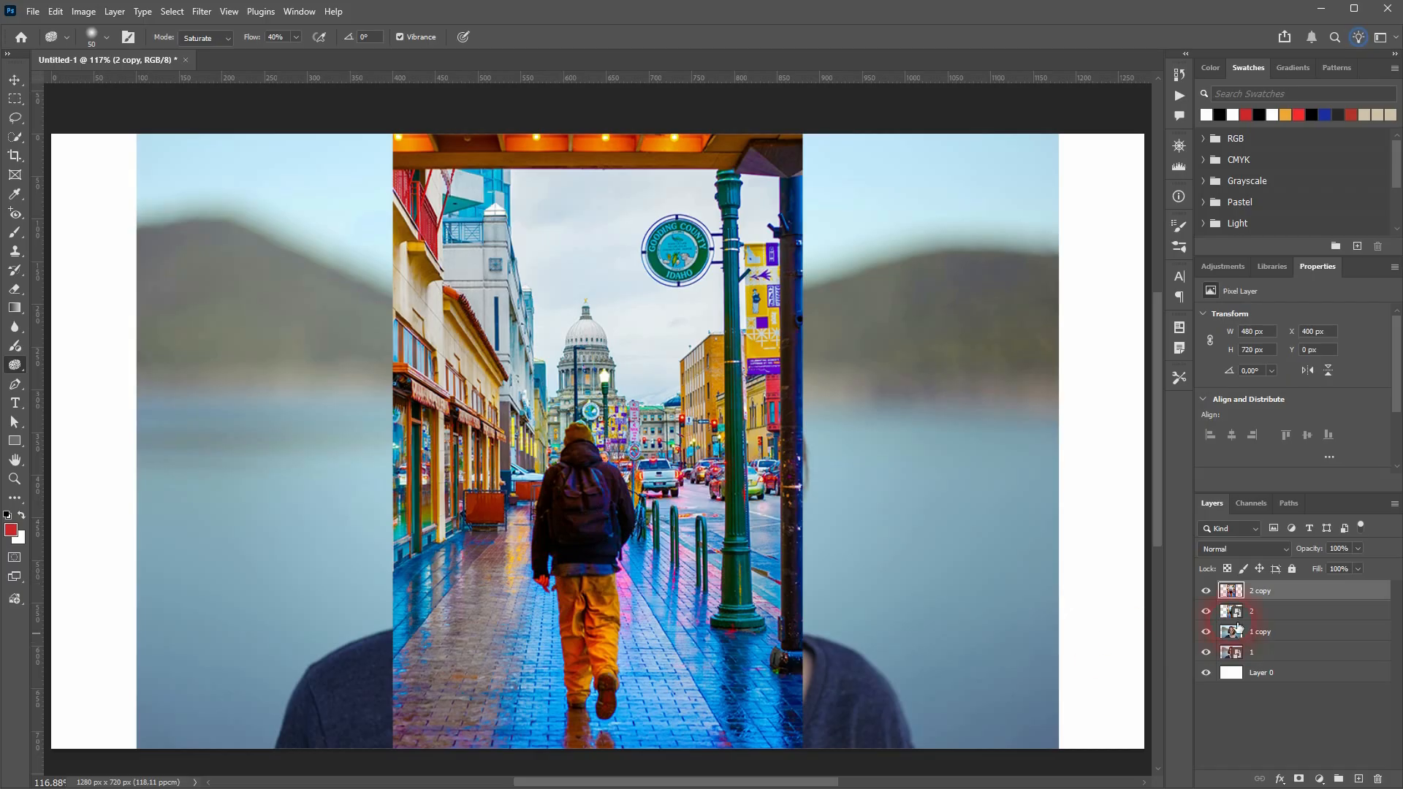
Step: Toggle the 2 copy layer's visibility to compare the saturated trousers and muted surroundings with the original
click(1207, 591)
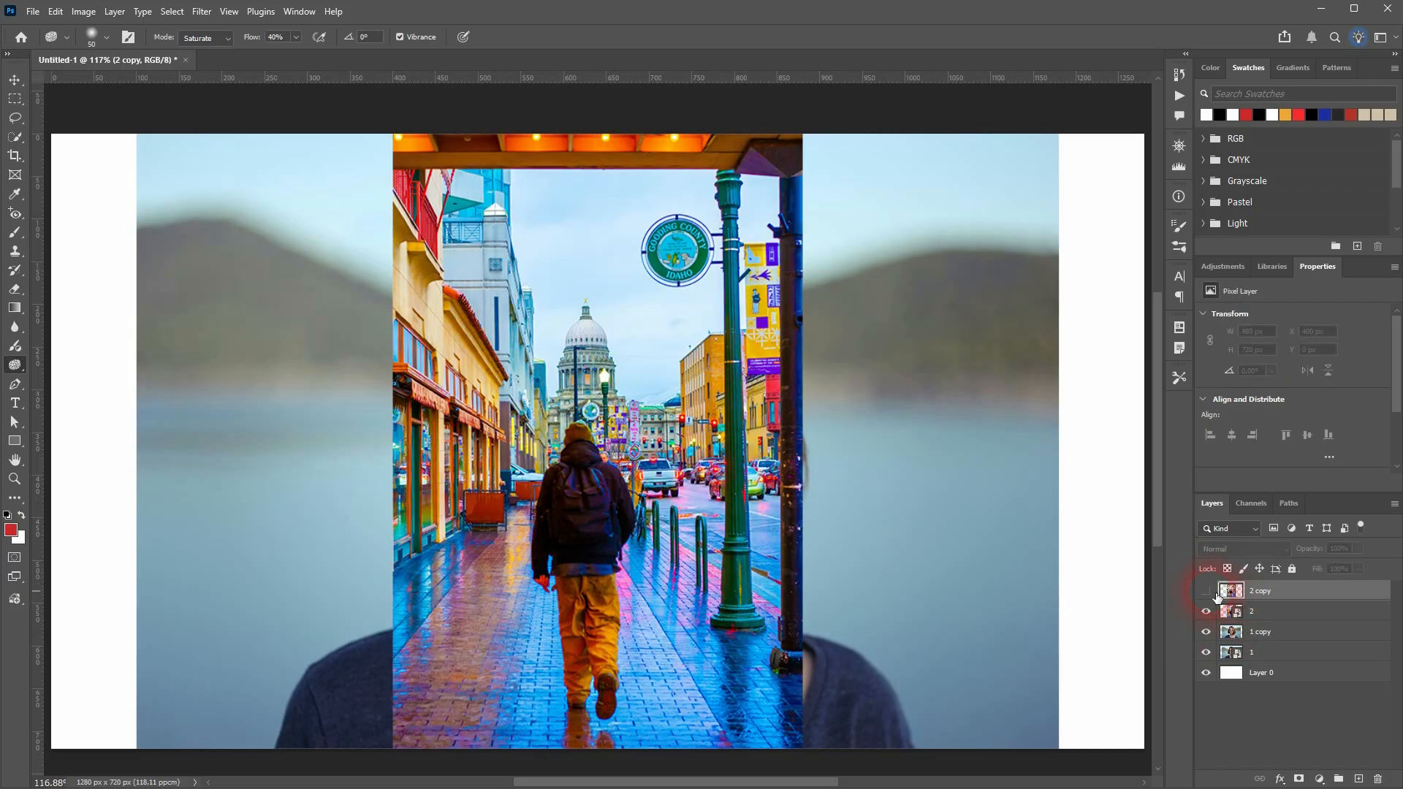
click(1207, 592)
click(1217, 596)
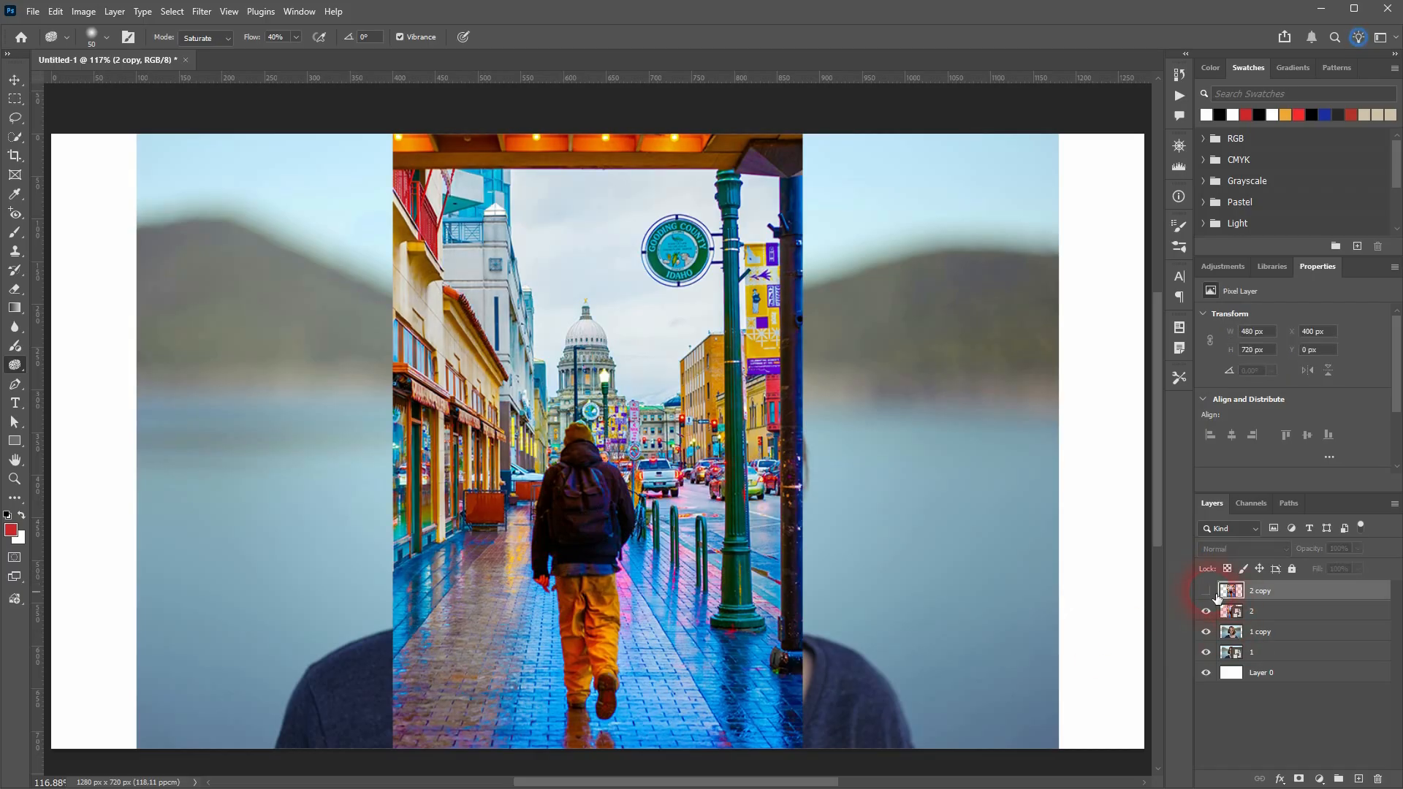
click(1207, 591)
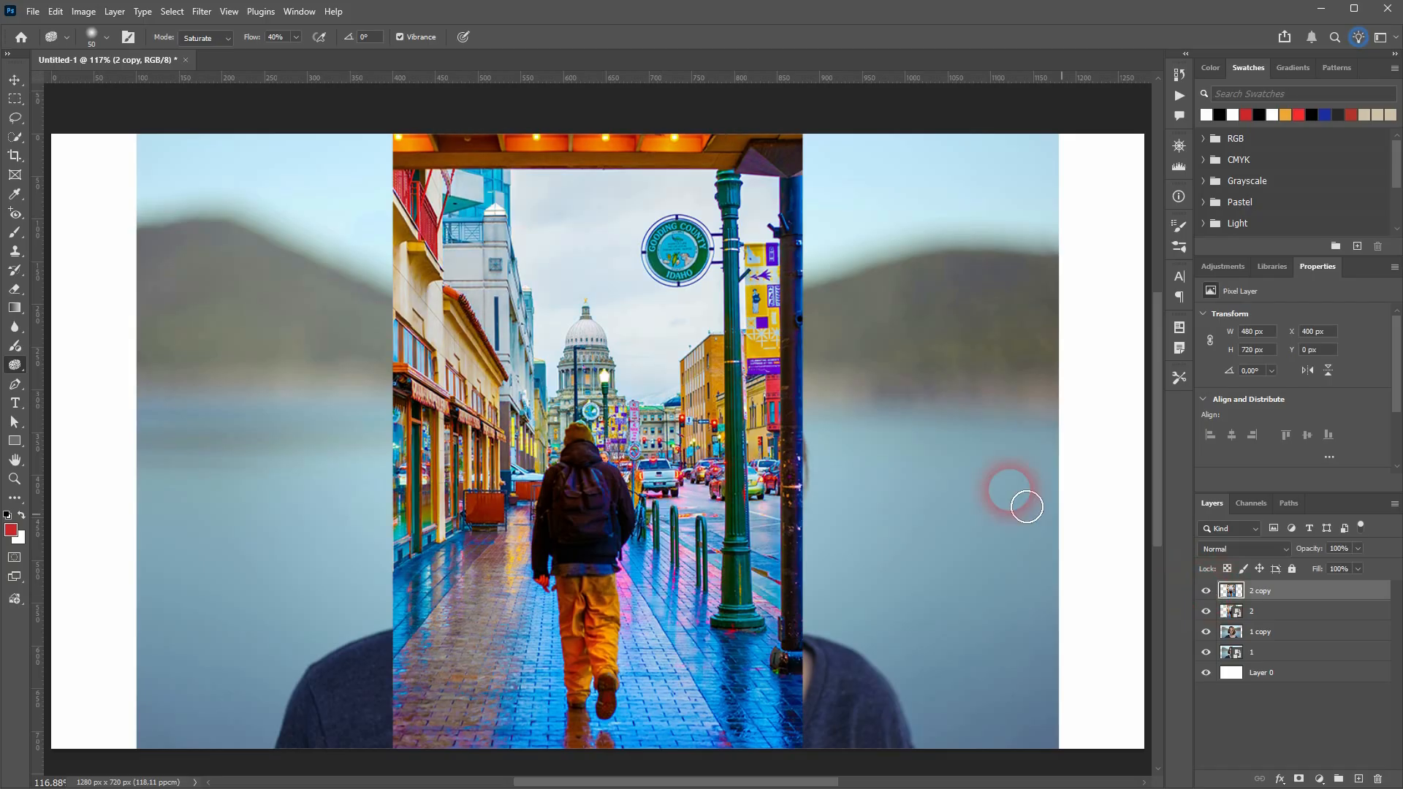